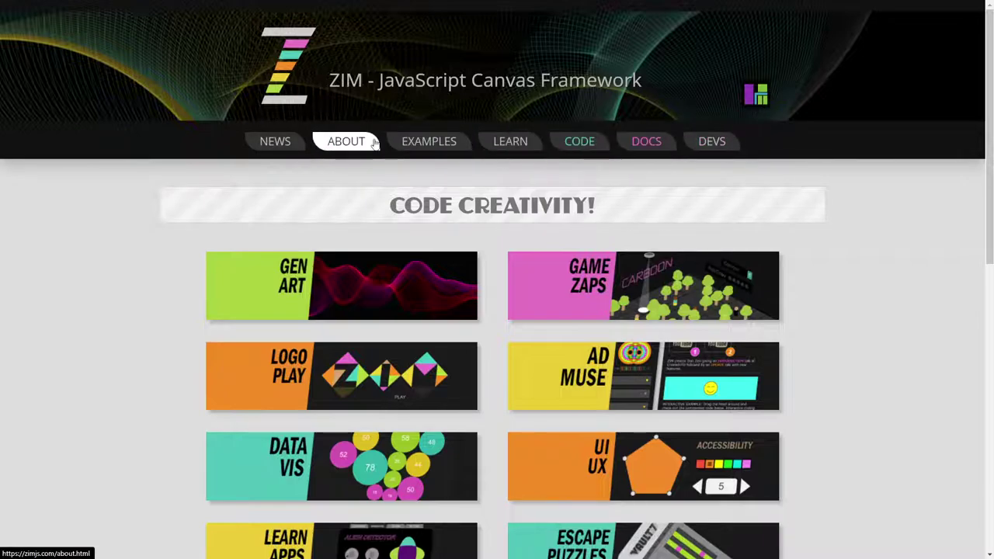
left_click(275, 142)
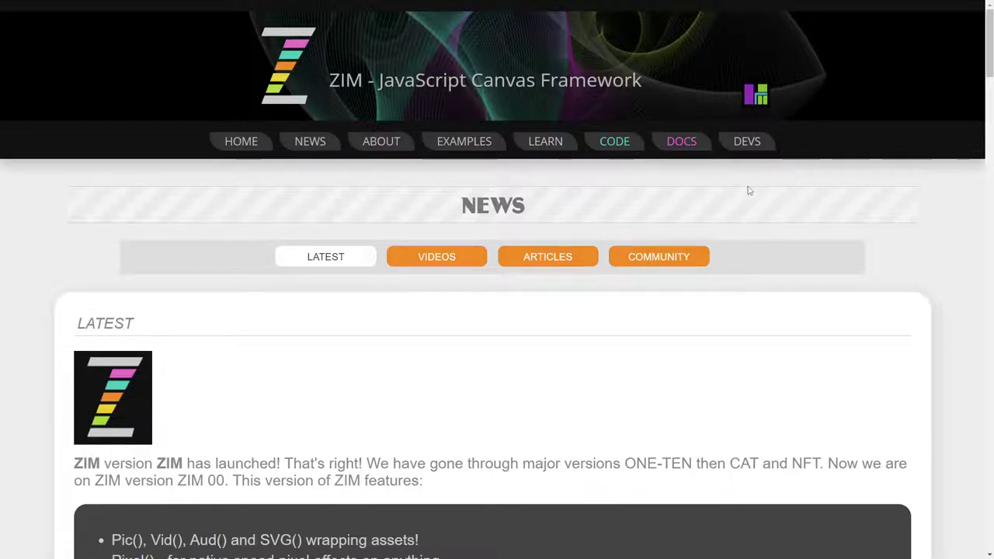
left_click(479, 47)
left_click(468, 48)
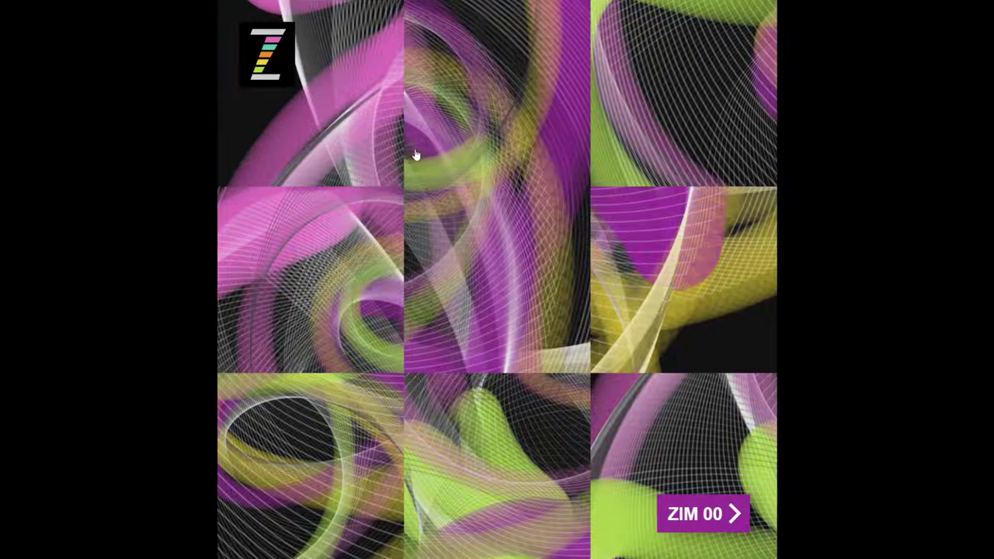
left_click_drag(339, 314, 340, 488)
left_click_drag(536, 291, 536, 210)
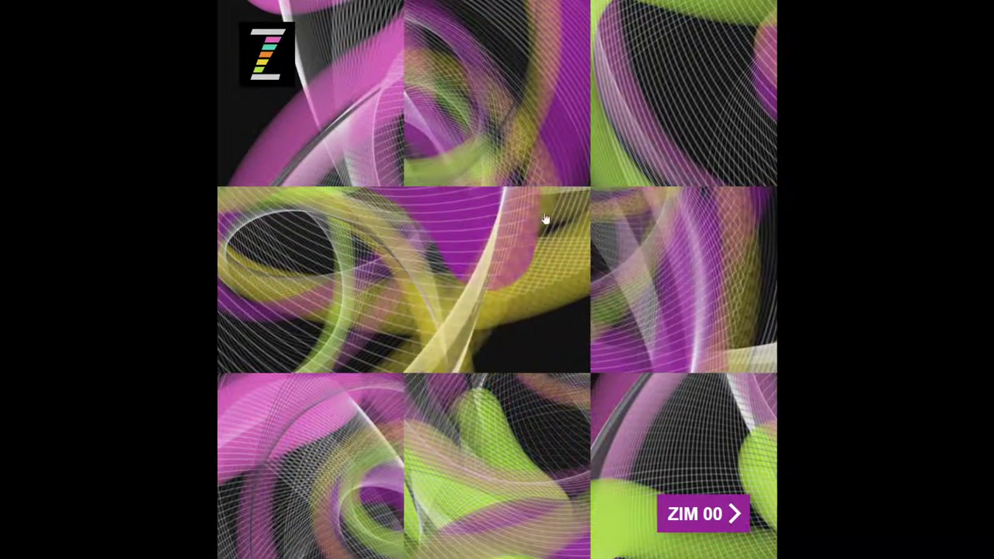
left_click_drag(497, 93, 674, 147)
left_click_drag(700, 428, 497, 466)
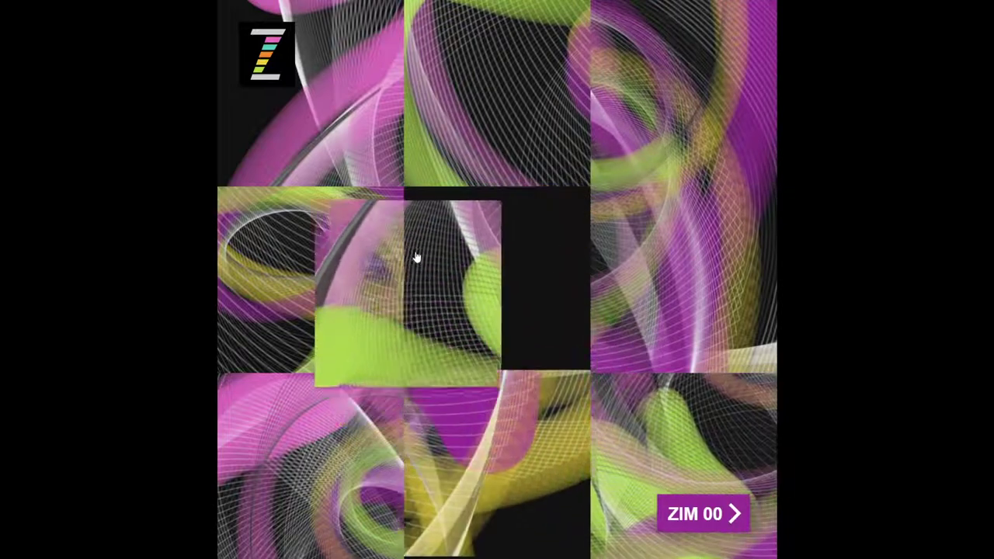
left_click_drag(497, 280, 367, 264)
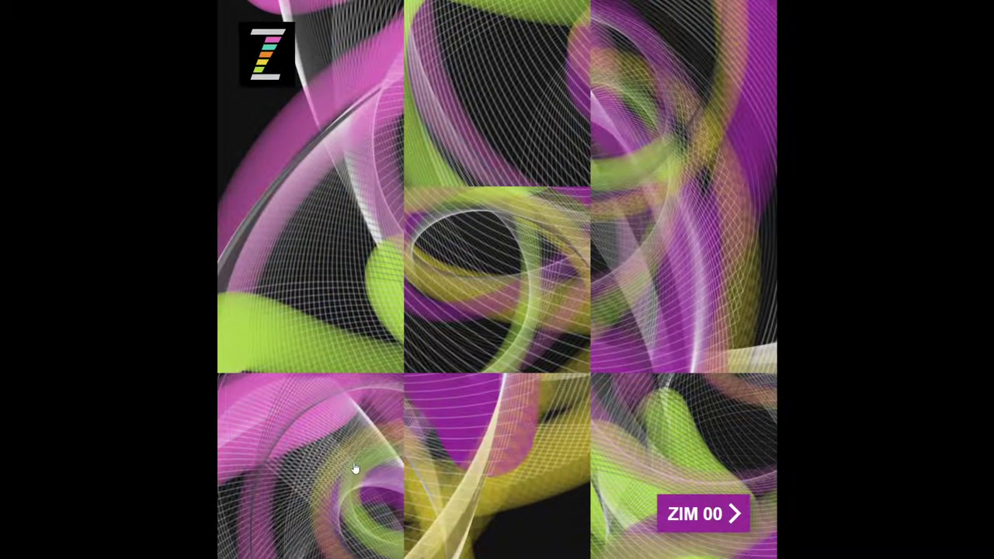
left_click_drag(349, 473, 497, 466)
left_click_drag(498, 280, 497, 117)
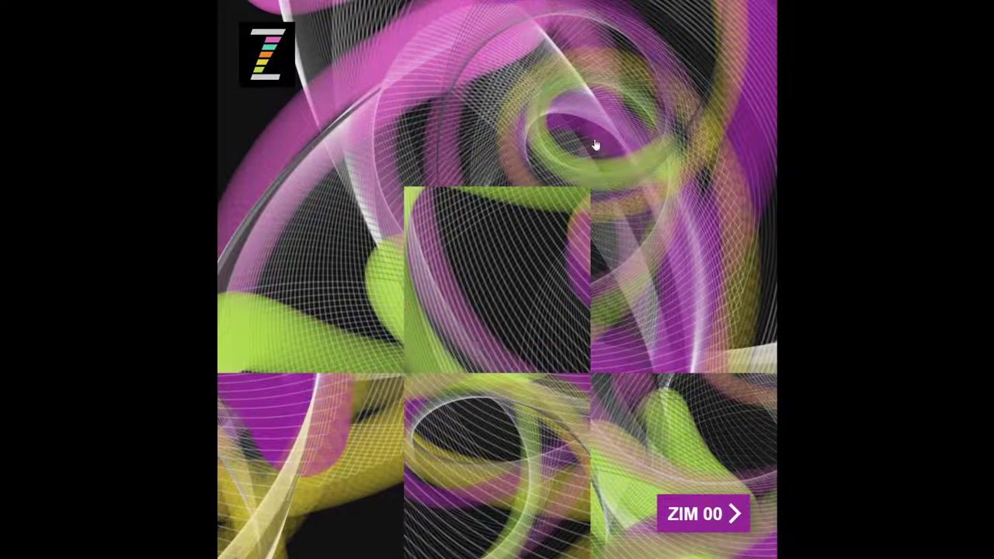
mouse_move(526, 285)
left_mouse_down()
mouse_move(510, 461)
mouse_move(361, 459)
left_mouse_up()
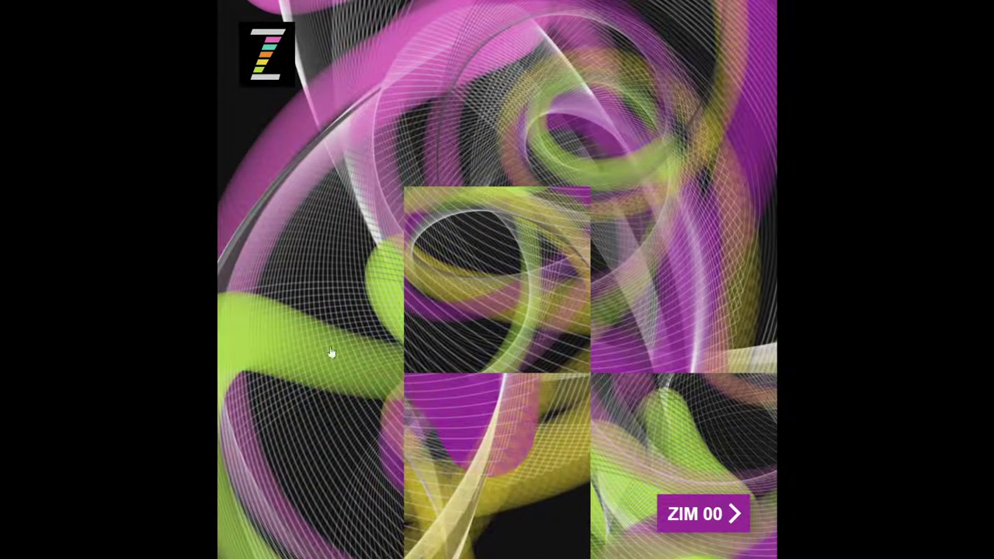
left_click_drag(542, 357, 543, 481)
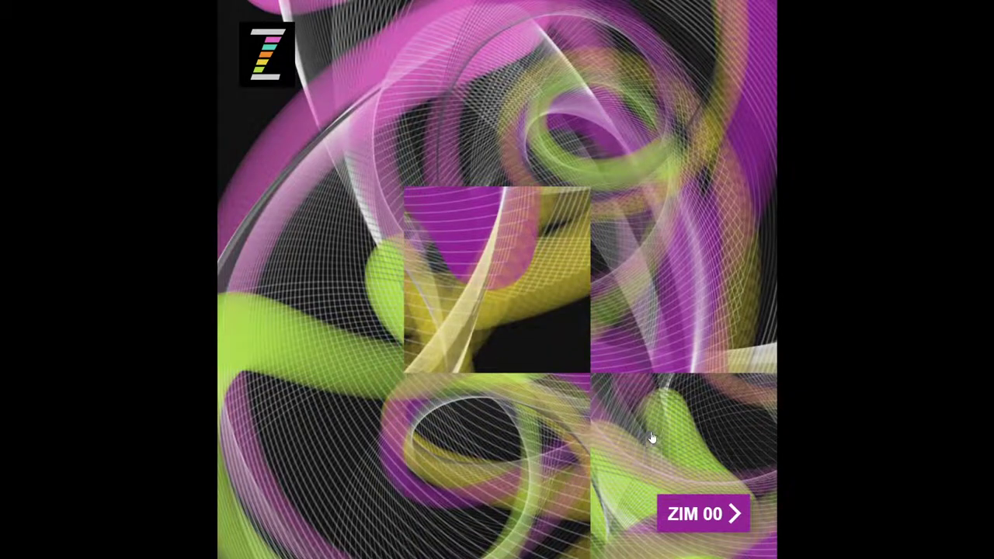
mouse_move(692, 430)
left_mouse_down()
mouse_move(681, 269)
mouse_move(544, 233)
left_mouse_up()
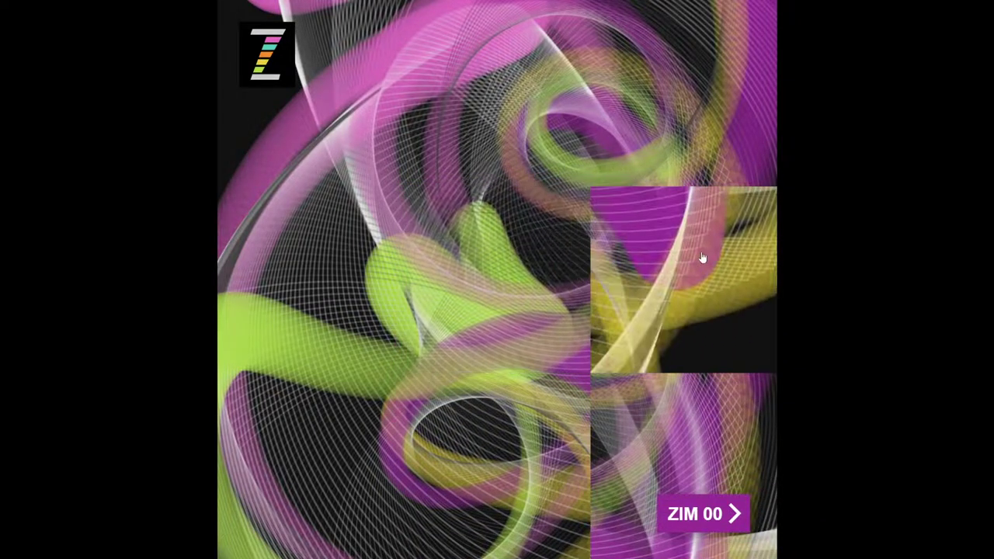
left_click_drag(699, 262, 707, 467)
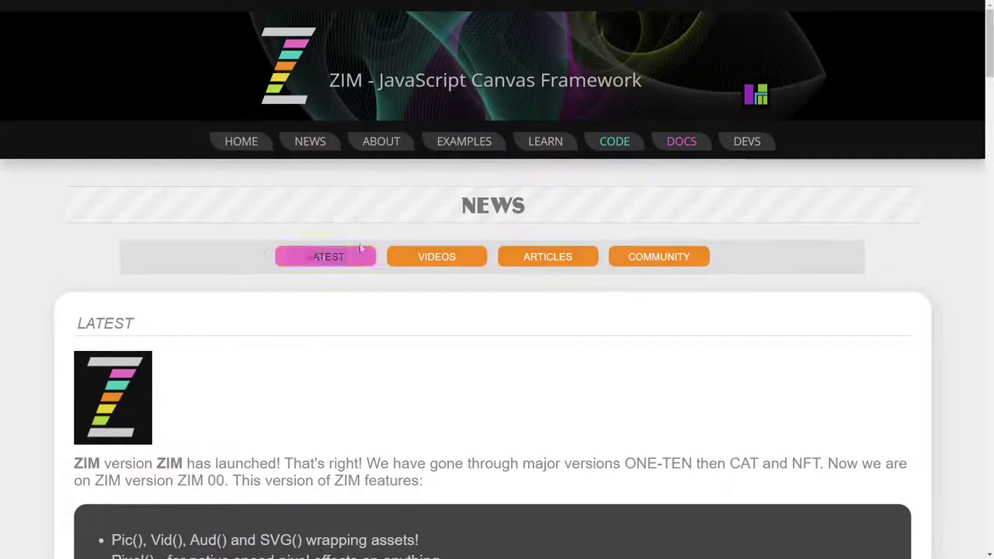
scroll(466, 353, "down", 3)
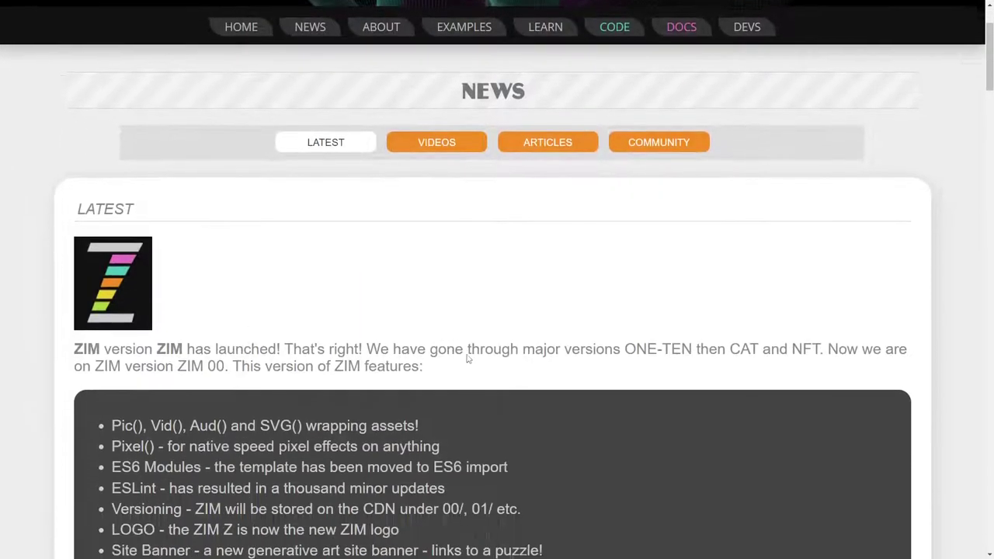
scroll(466, 353, "down", 2)
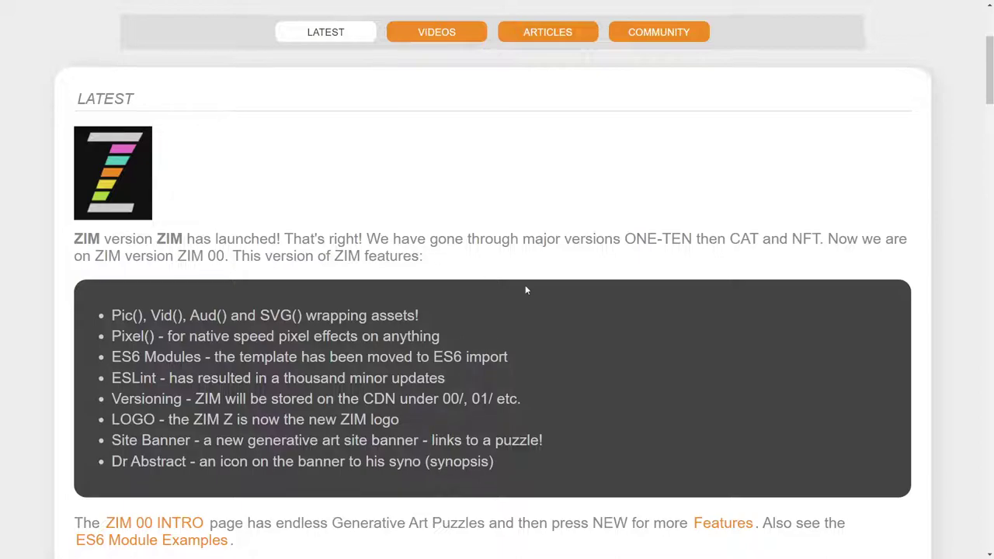
scroll(329, 219, "up", 5)
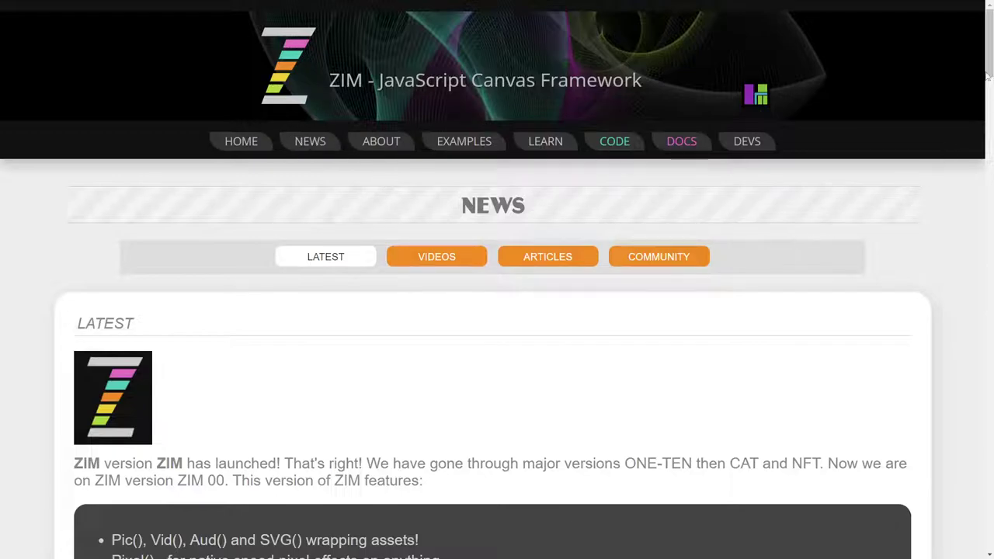
left_click_drag(989, 72, 989, 536)
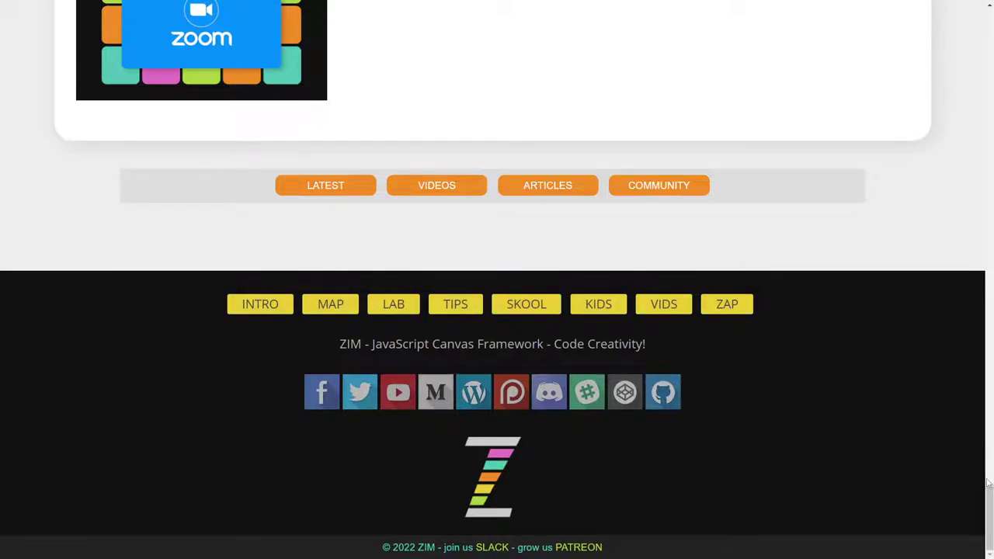
left_click_drag(991, 499, 991, 70)
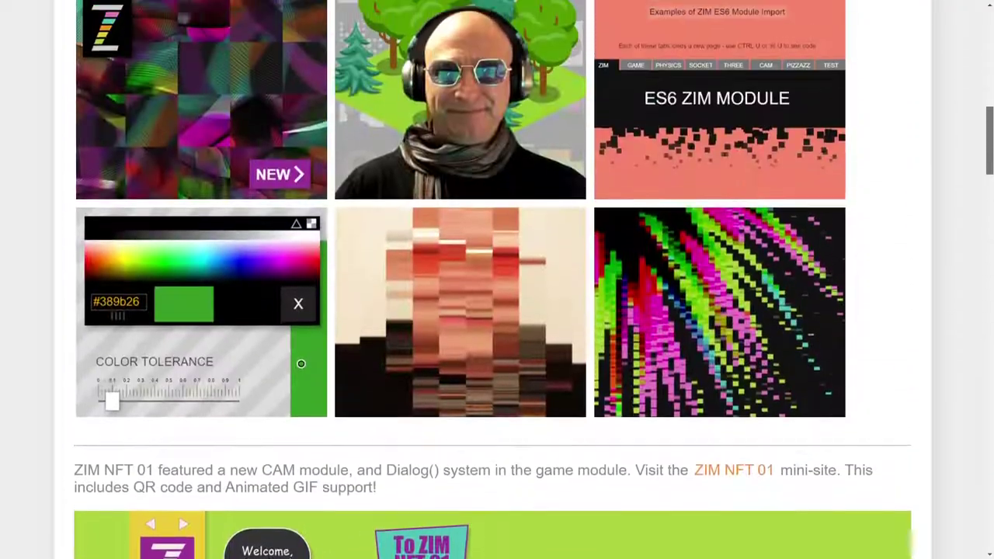
scroll(497, 280, "down", 6)
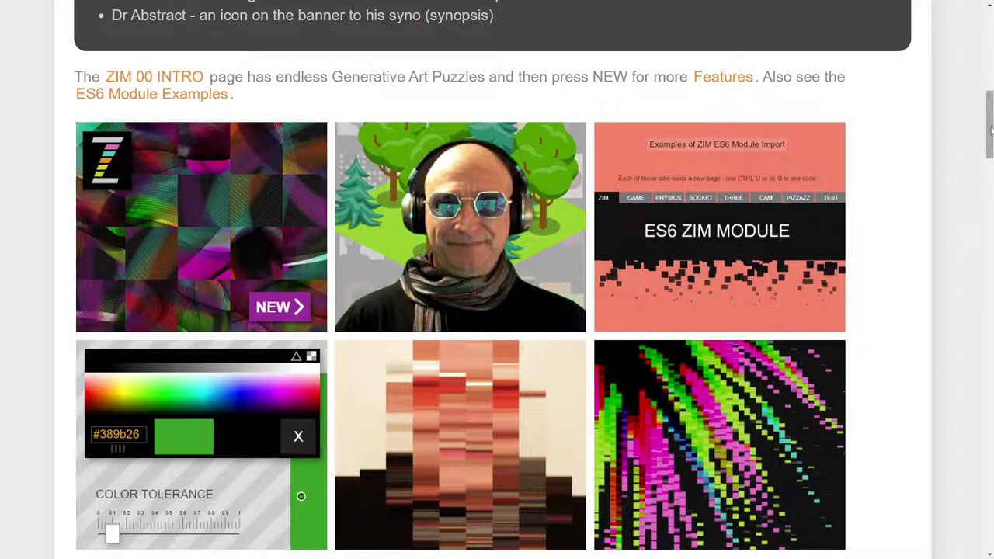
left_click_drag(990, 124, 990, 85)
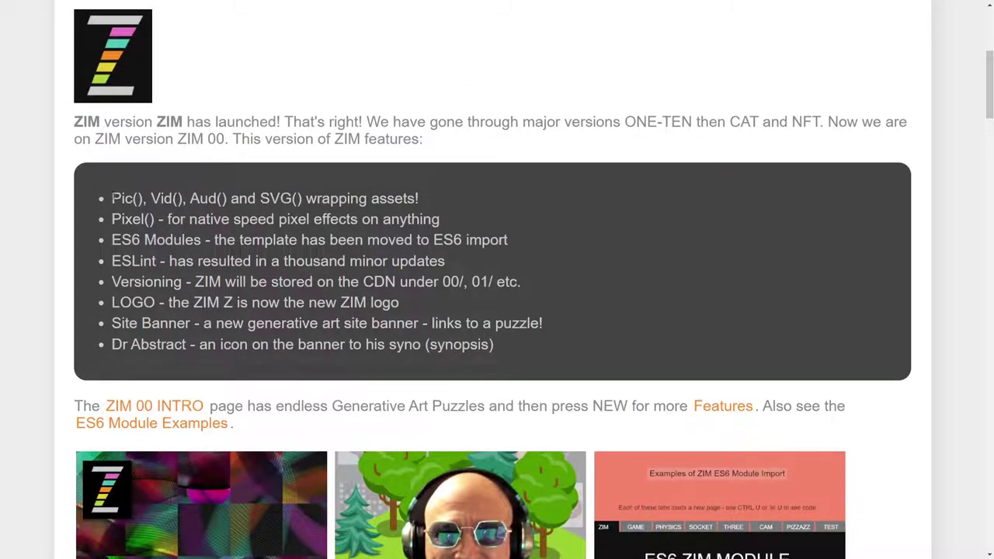
left_click_drag(111, 199, 505, 344)
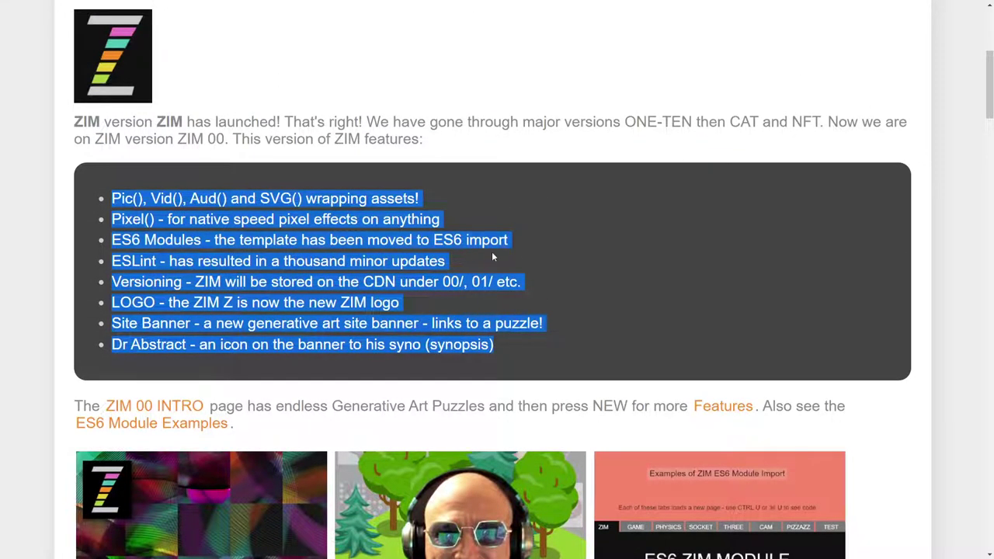
left_click(543, 232)
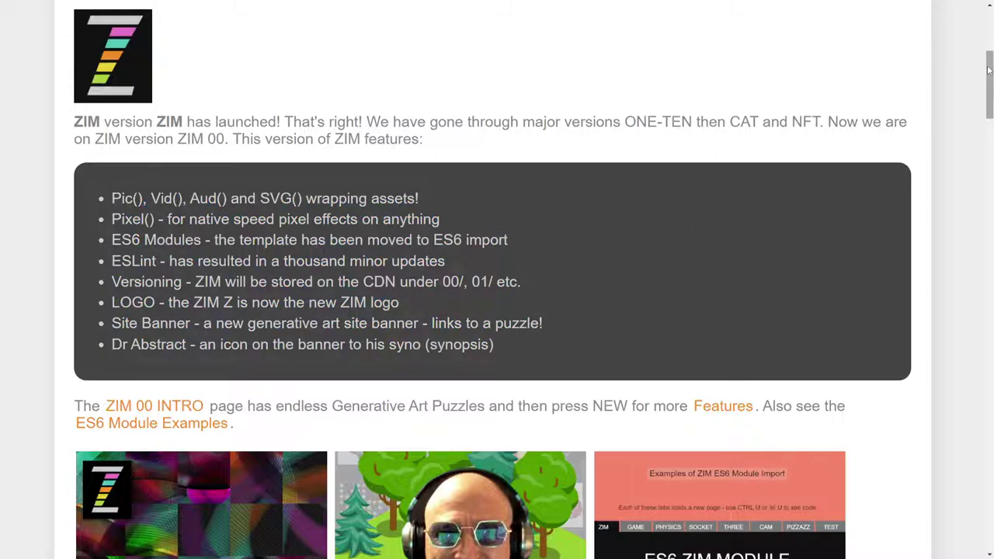
left_click_drag(989, 78, 990, 26)
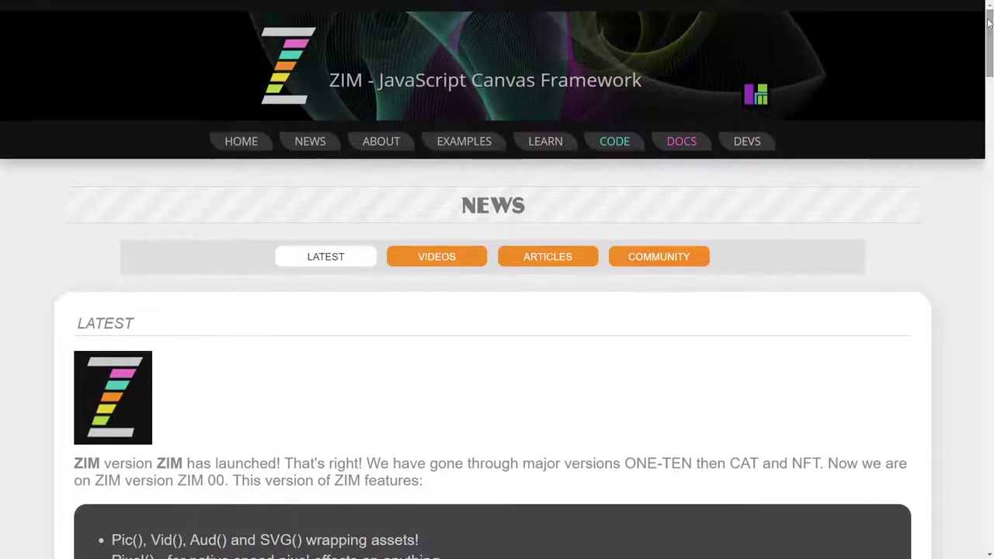
Open the Docs page from the top navigation bar.
left_click(682, 141)
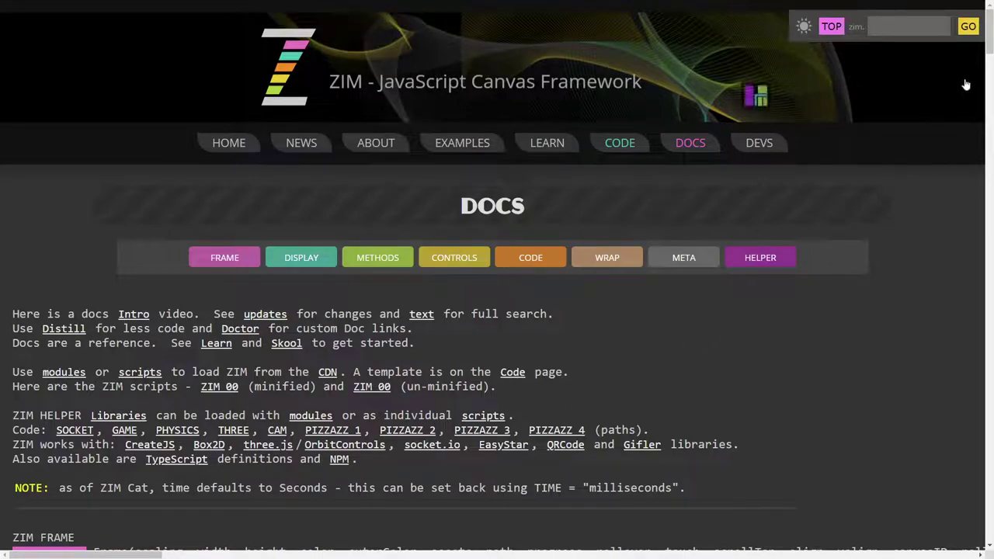
left_click_drag(990, 28, 990, 43)
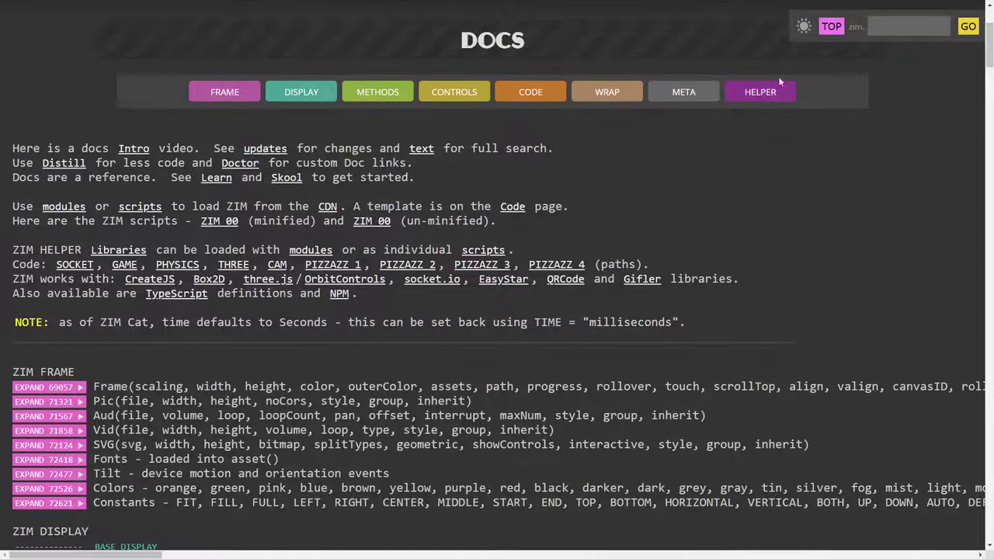
scroll(602, 199, "up", 3)
On the Code page, highlight the module template's import and setup lines and the Crystal note.
left_click(619, 143)
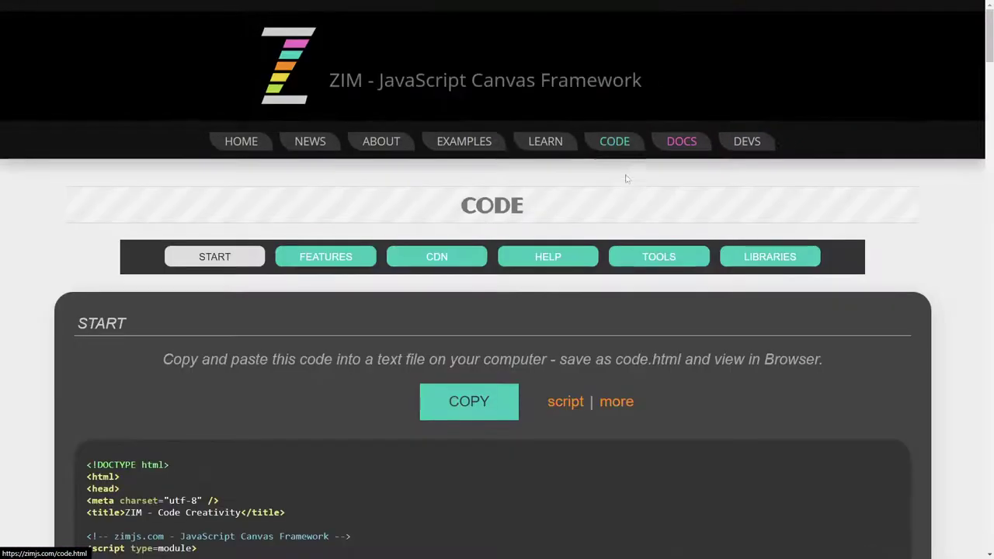
scroll(615, 259, "down", 3)
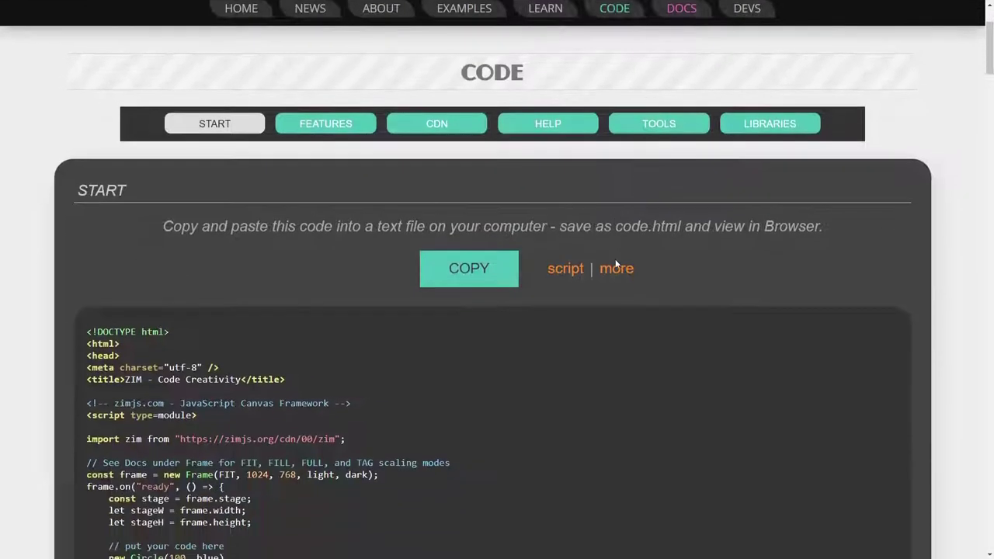
scroll(445, 281, "down", 2)
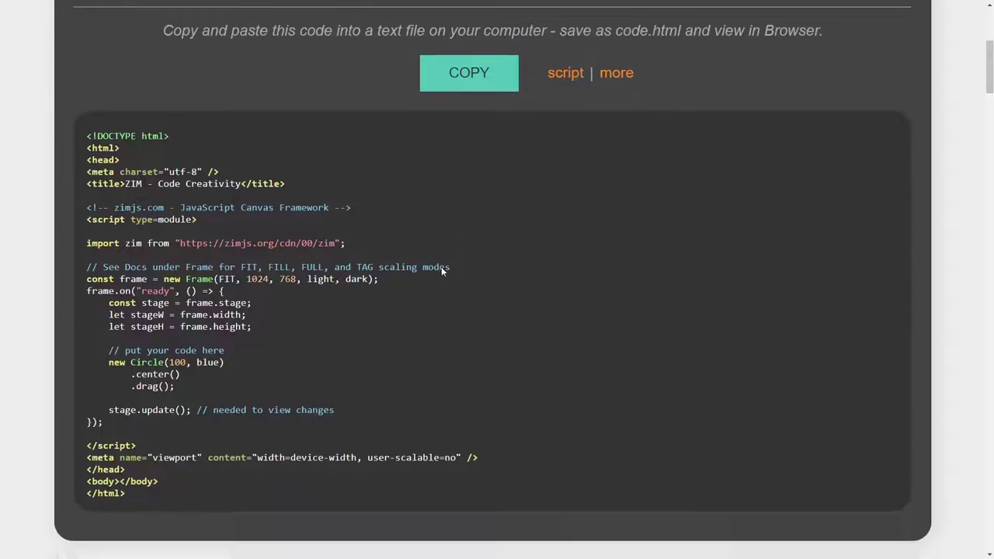
scroll(439, 265, "down", 1)
left_click_drag(87, 230, 348, 231)
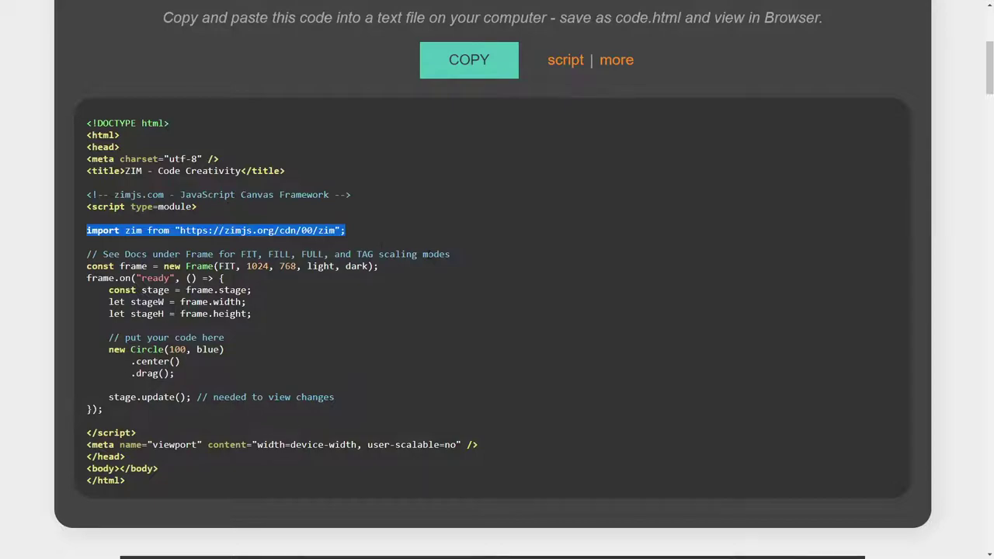
left_click_drag(198, 207, 94, 206)
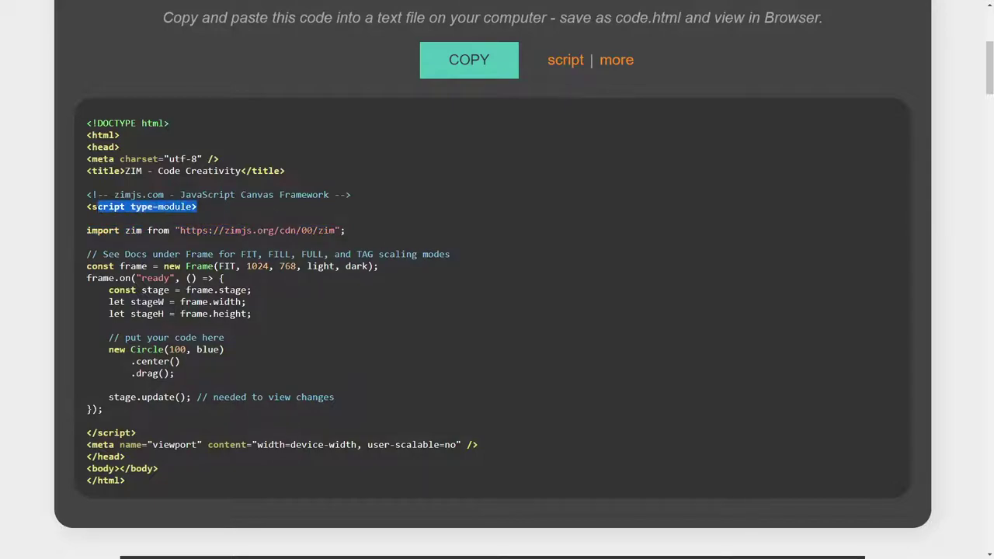
left_click(272, 218)
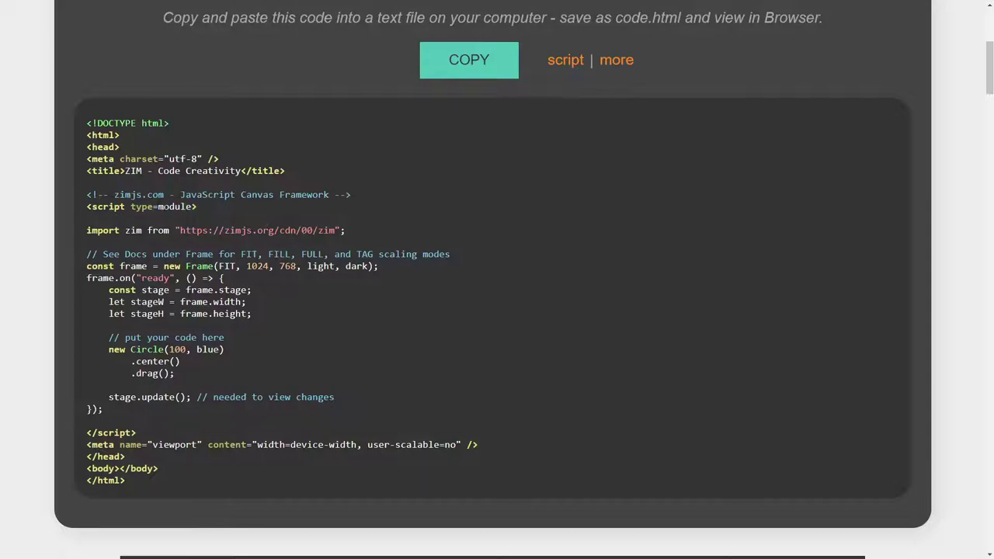
left_click_drag(158, 207, 191, 207)
left_click_drag(87, 254, 233, 382)
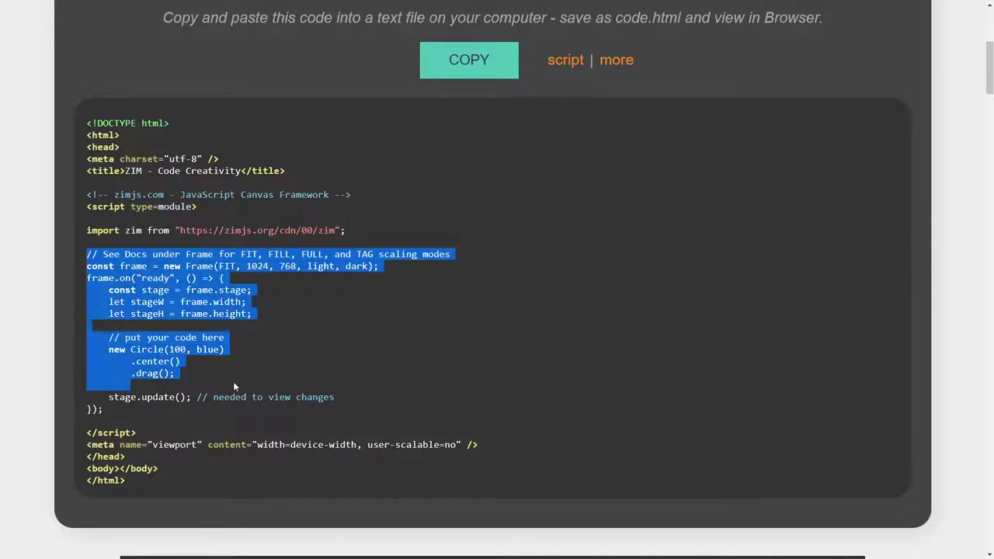
left_click(233, 382)
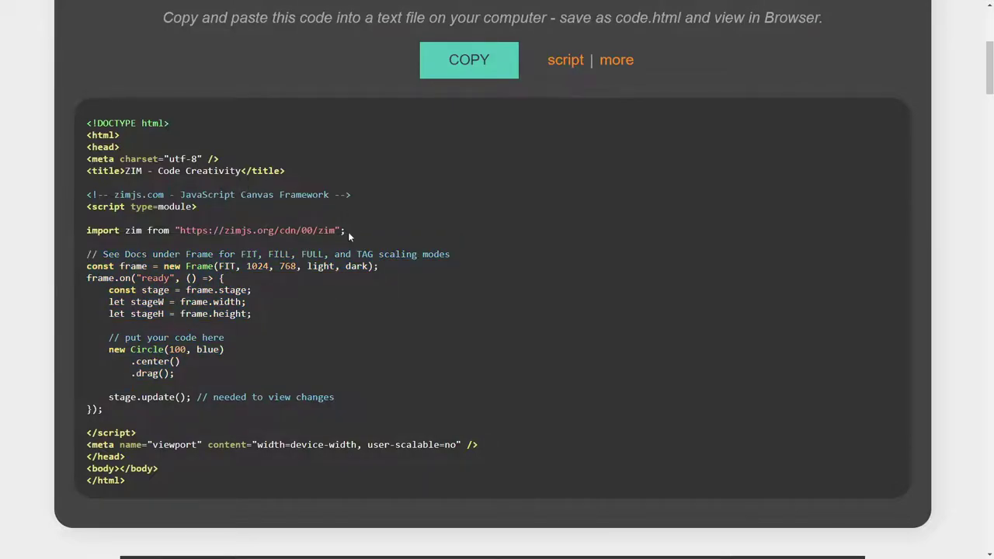
left_click_drag(345, 230, 90, 230)
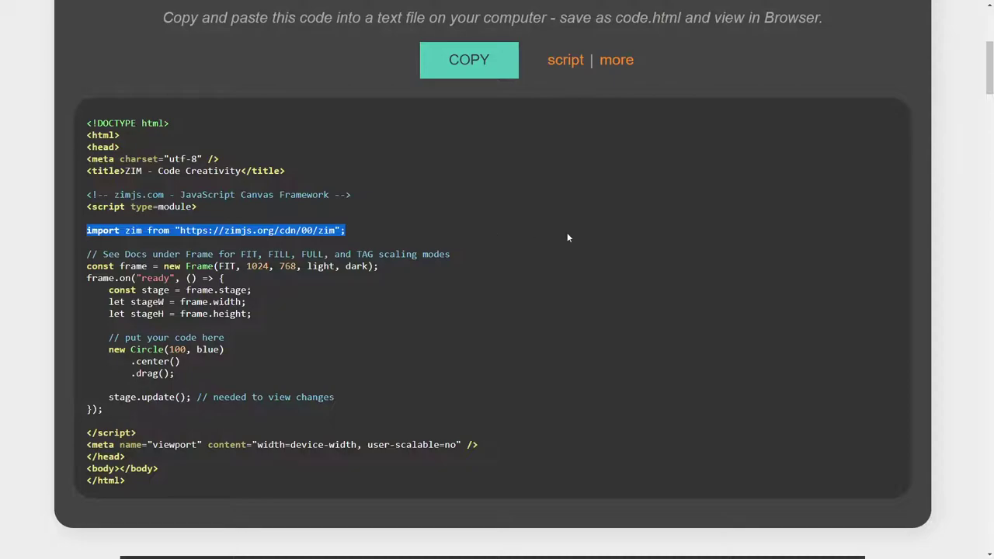
scroll(568, 233, "up", 3)
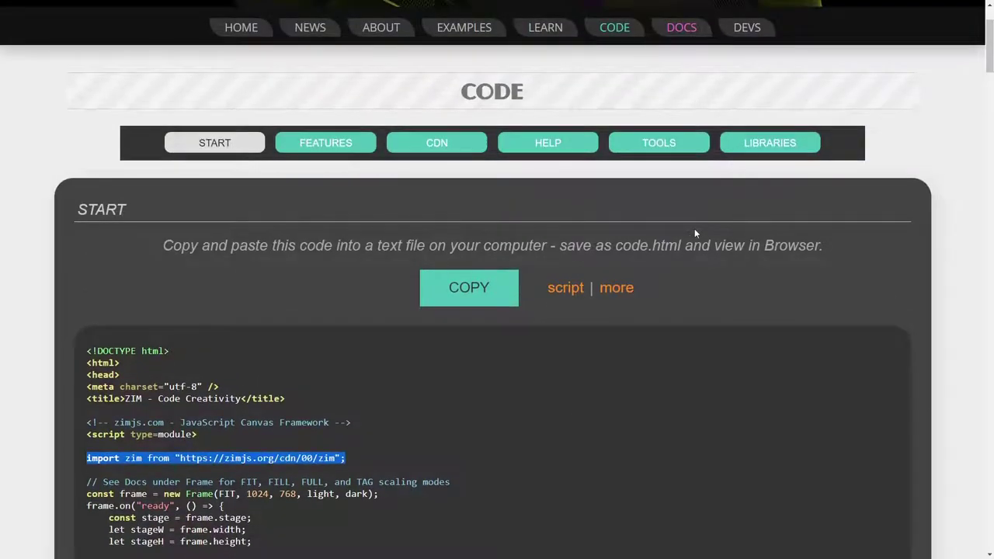
scroll(695, 228, "up", 3)
scroll(695, 233, "down", 5)
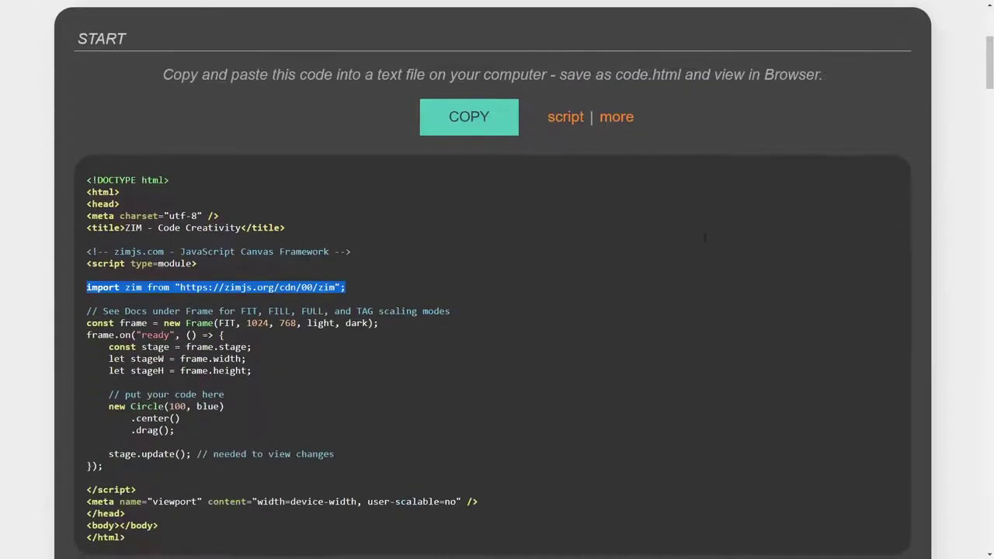
scroll(704, 241, "down", 5)
scroll(704, 241, "down", 4)
scroll(705, 241, "down", 4)
scroll(704, 246, "down", 4)
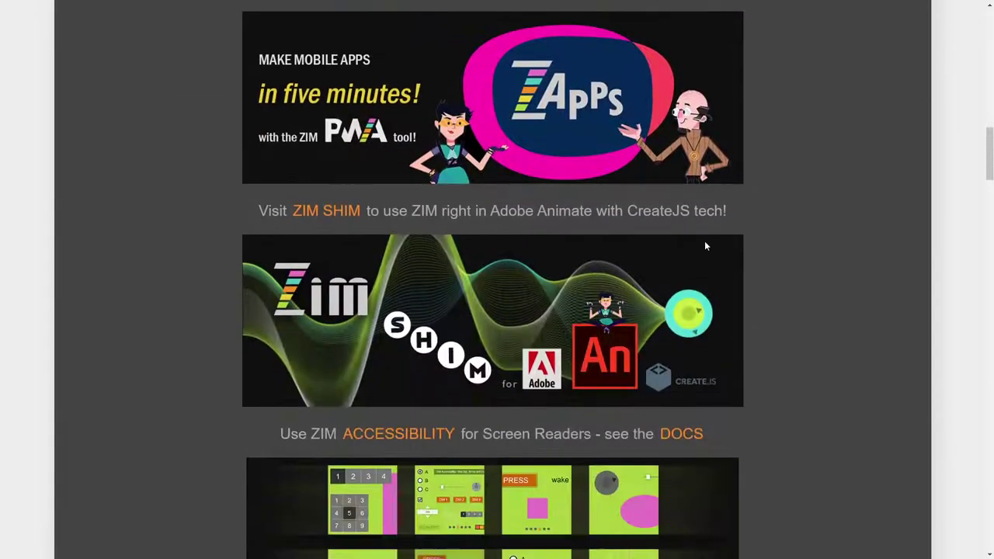
scroll(704, 246, "down", 4)
scroll(705, 247, "down", 3)
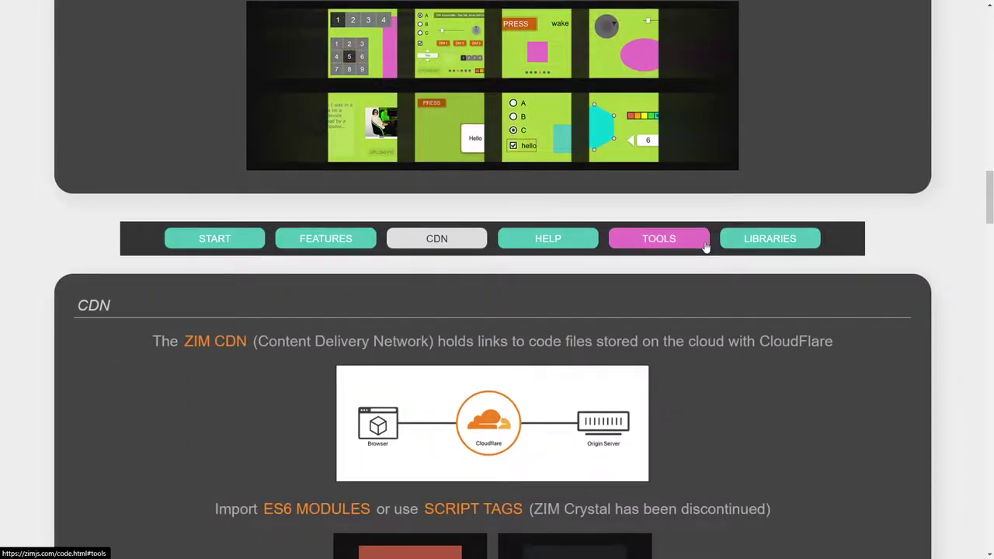
scroll(704, 246, "down", 3)
scroll(705, 246, "down", 3)
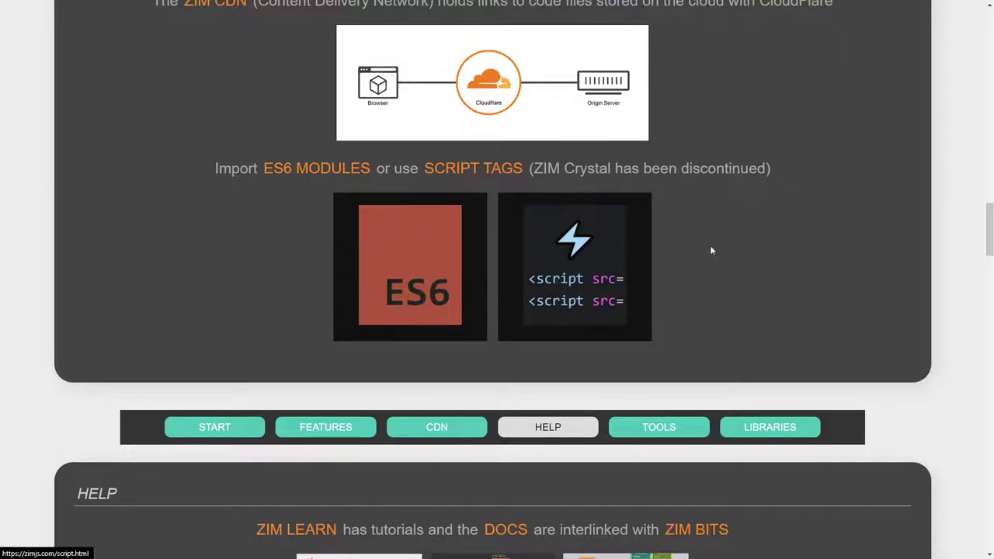
left_click_drag(533, 168, 767, 170)
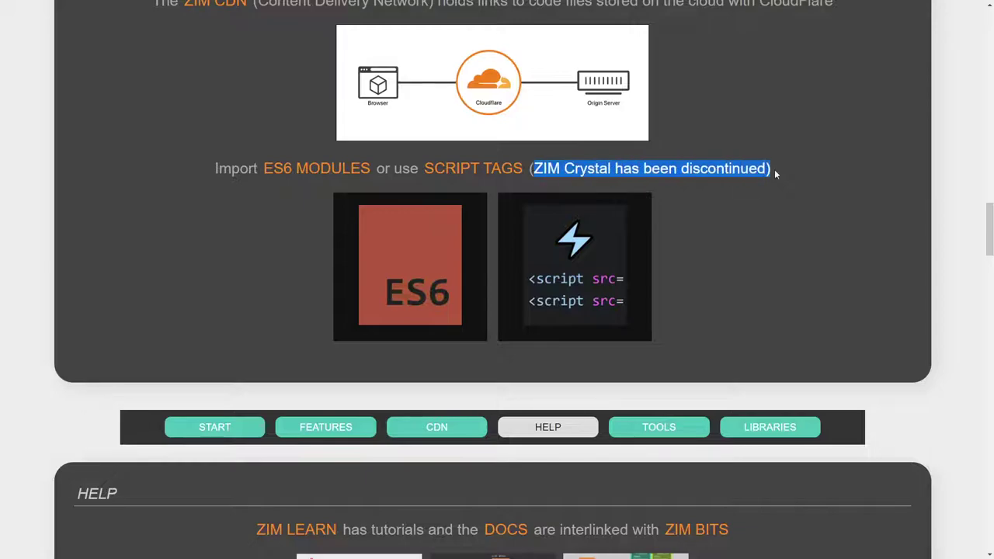
left_click(751, 270)
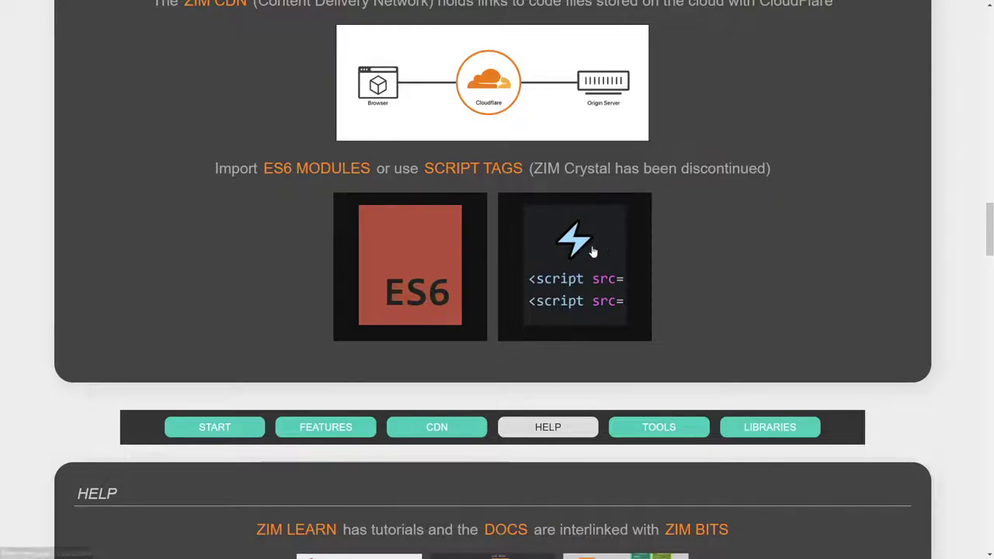
scroll(777, 240, "down", 4)
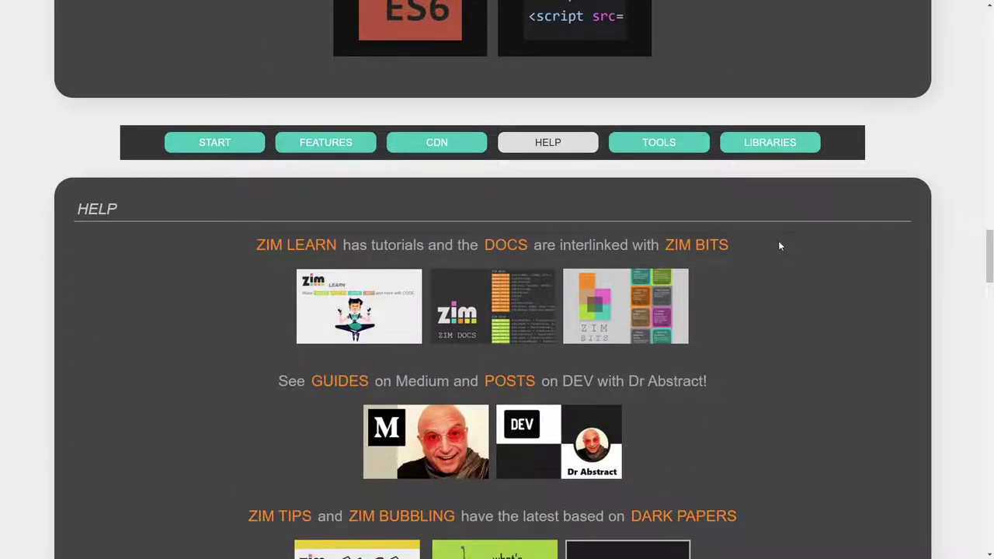
scroll(781, 242, "up", 5)
scroll(784, 242, "up", 5)
scroll(784, 242, "up", 4)
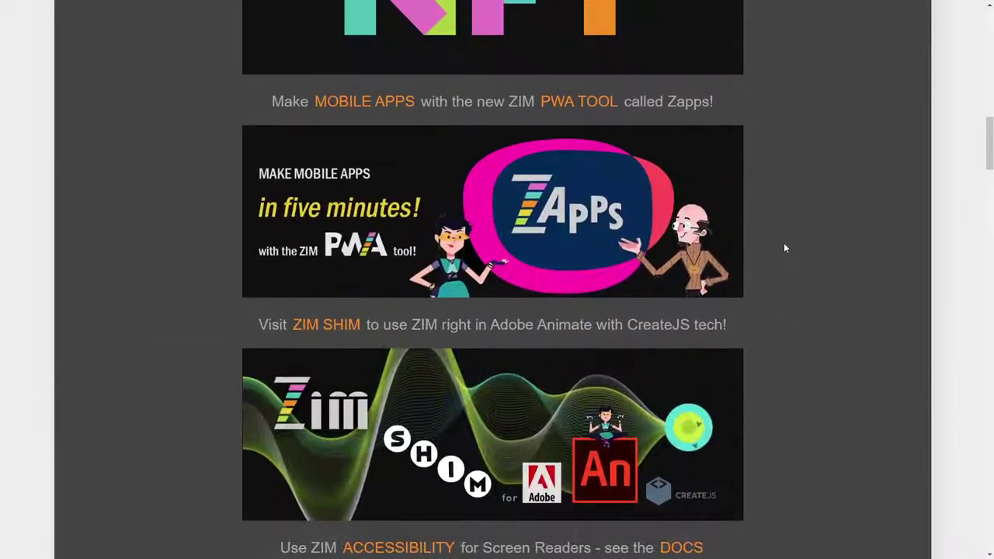
scroll(784, 242, "up", 5)
scroll(784, 242, "up", 1)
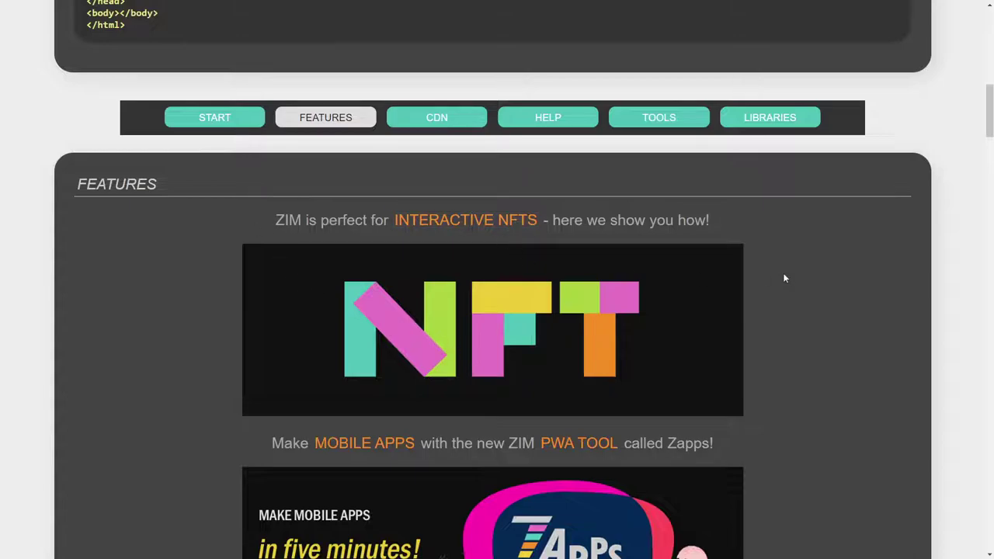
scroll(794, 336, "up", 5)
scroll(800, 332, "up", 4)
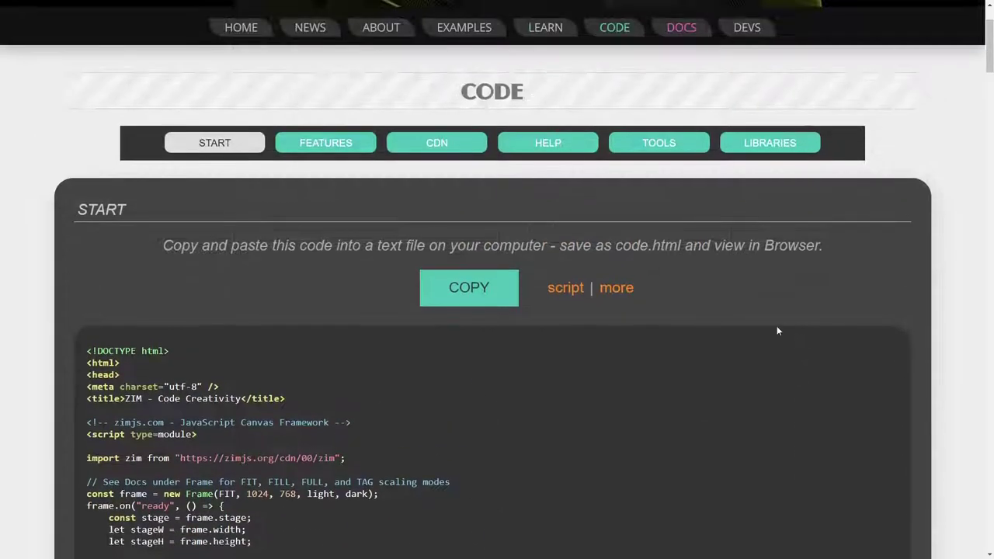
scroll(523, 340, "down", 2)
scroll(522, 341, "down", 2)
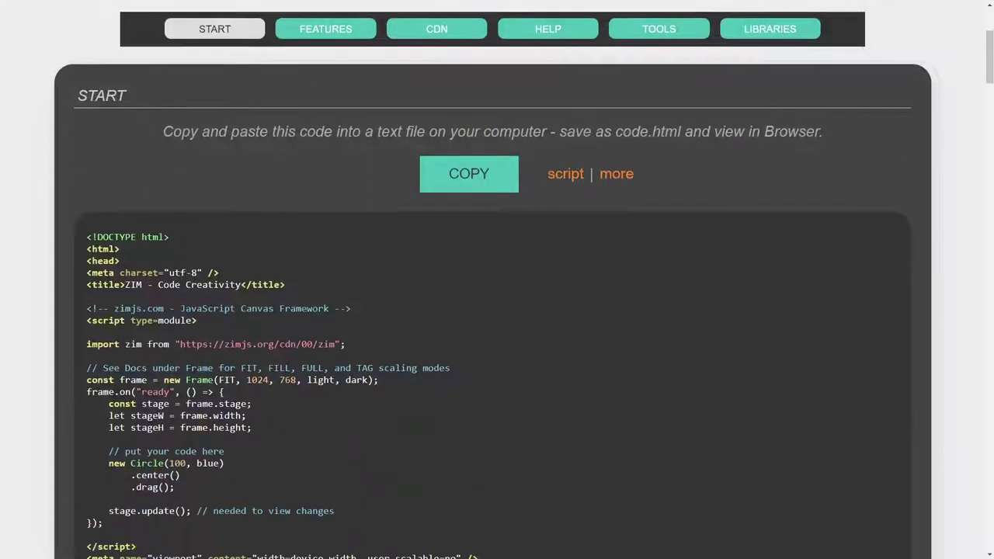
Show the script-tag version with its two CDN lines, then return to the module version.
left_click(565, 173)
scroll(533, 202, "down", 2)
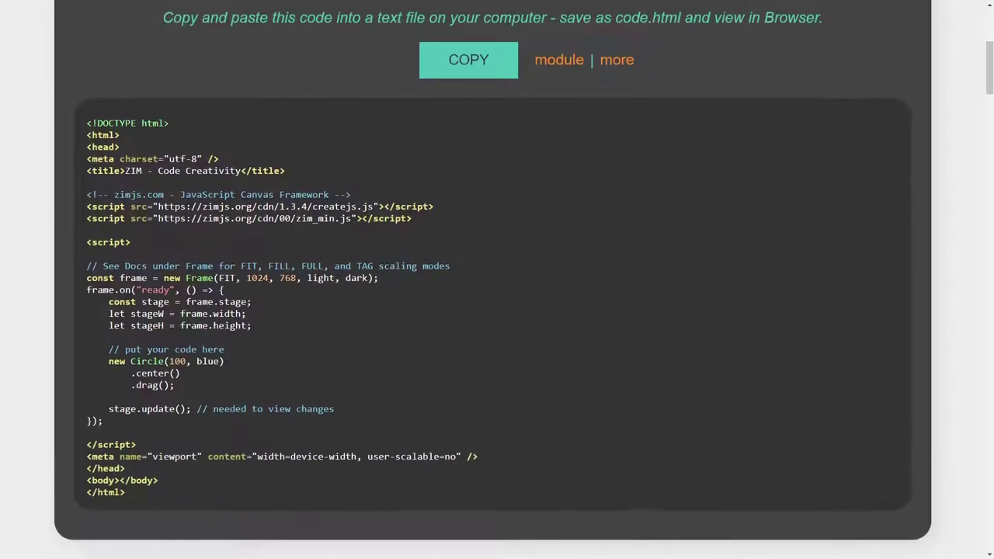
left_click_drag(87, 207, 426, 218)
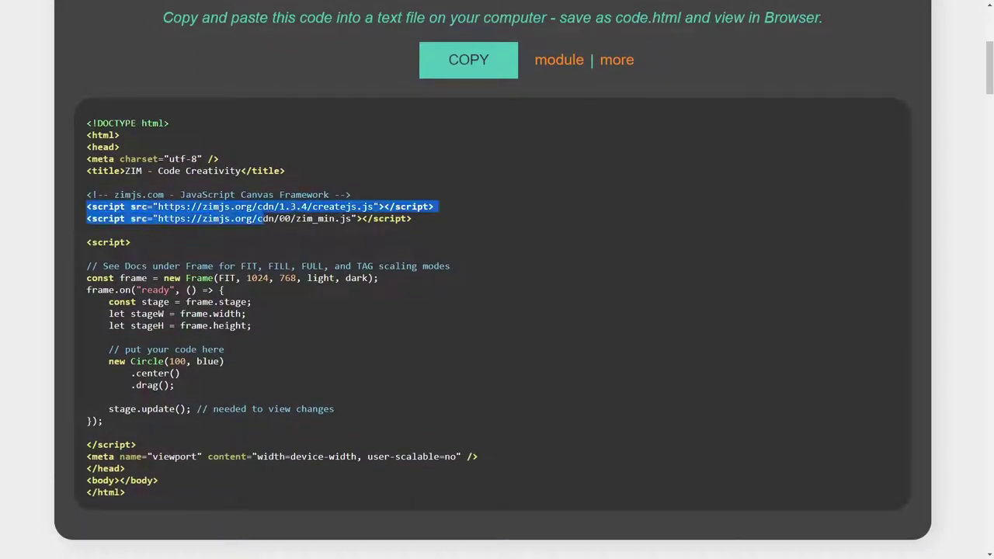
left_click(646, 242)
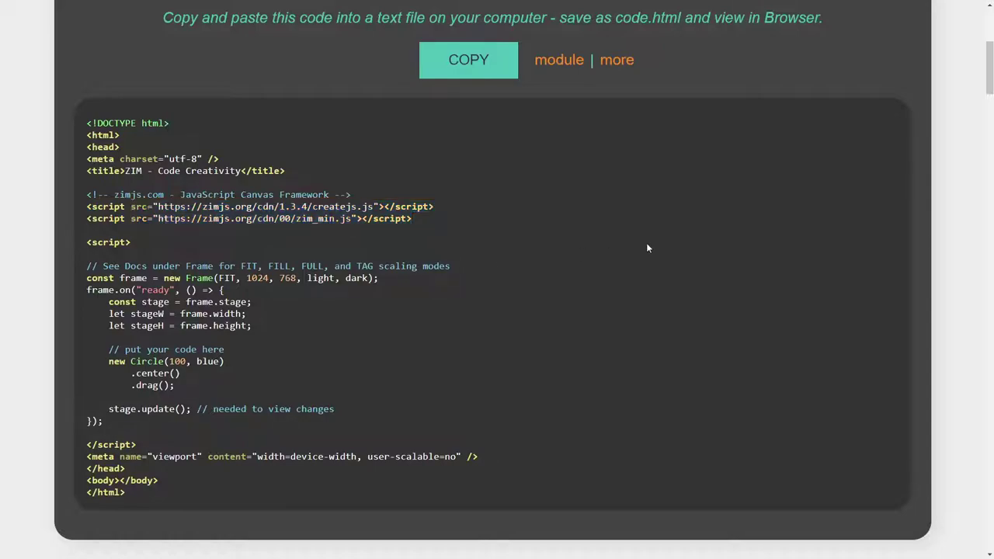
left_click(561, 60)
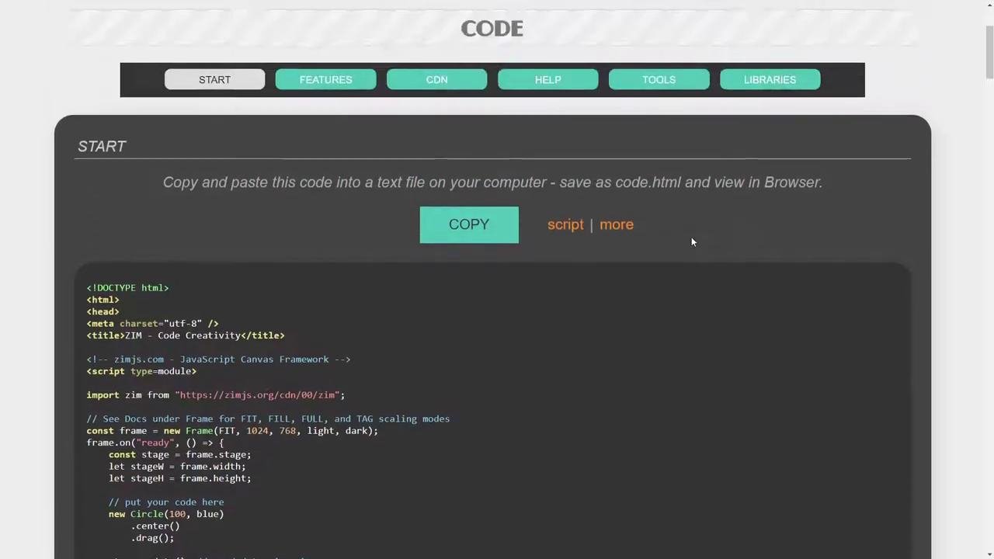
scroll(692, 236, "up", 5)
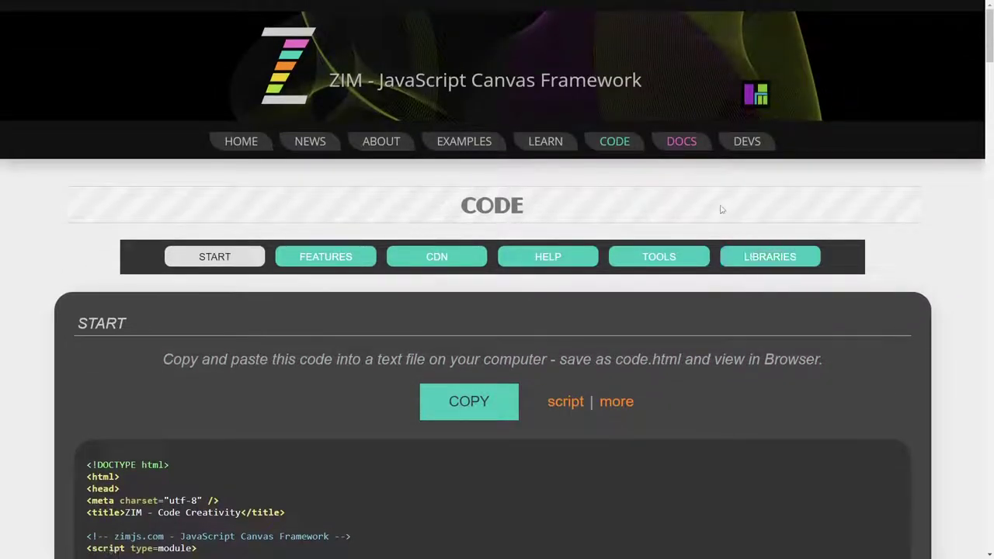
Visit the Learn page briefly, then go to the Examples page.
left_click(545, 141)
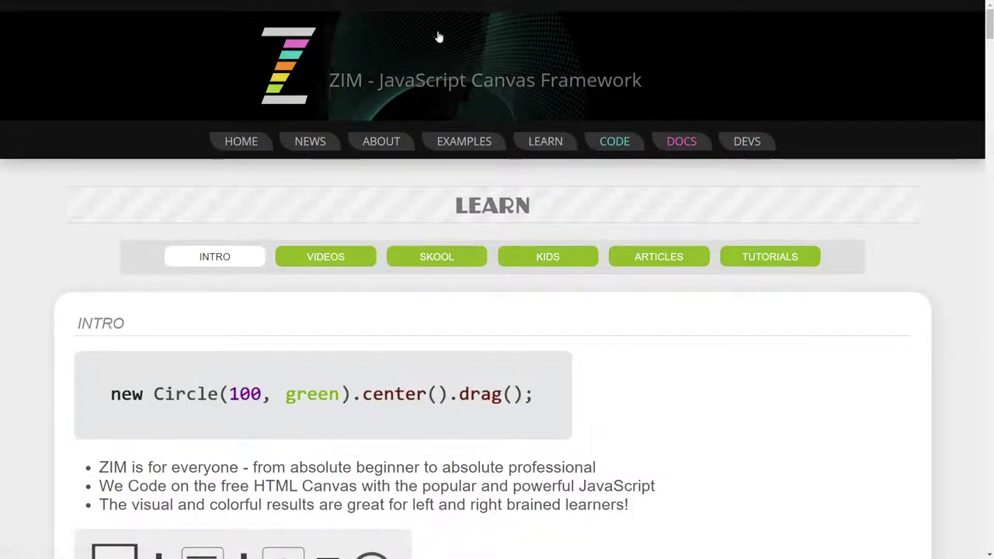
left_click(464, 141)
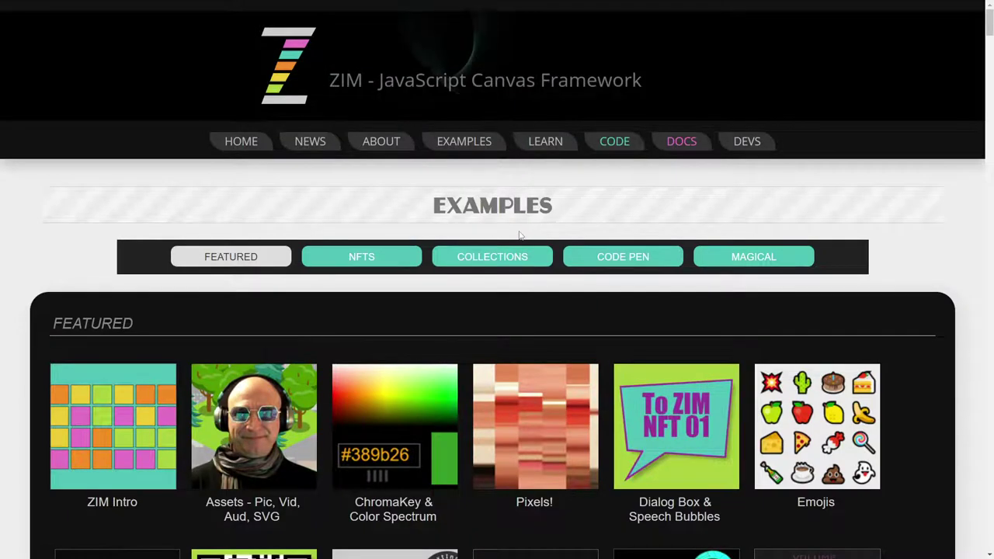
scroll(511, 233, "down", 3)
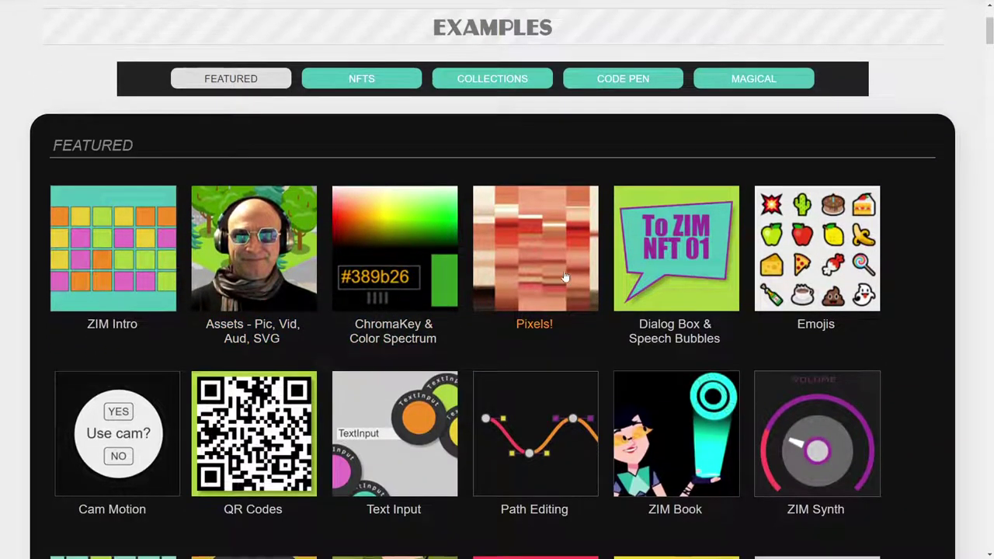
scroll(535, 280, "down", 3)
scroll(599, 262, "down", 3)
scroll(601, 262, "down", 3)
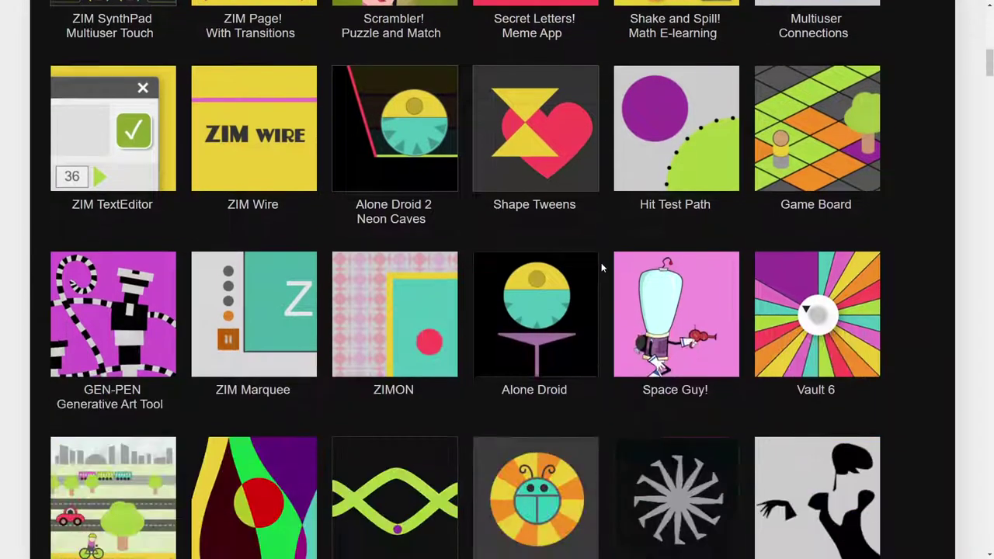
scroll(601, 262, "down", 3)
scroll(601, 263, "down", 3)
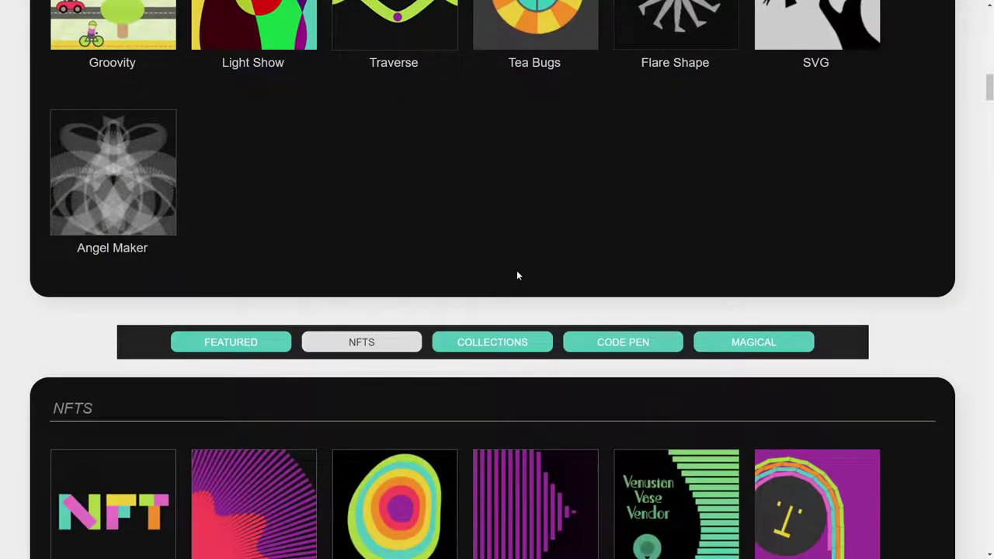
Switch the Examples page to the Collections group of examples.
left_click(493, 342)
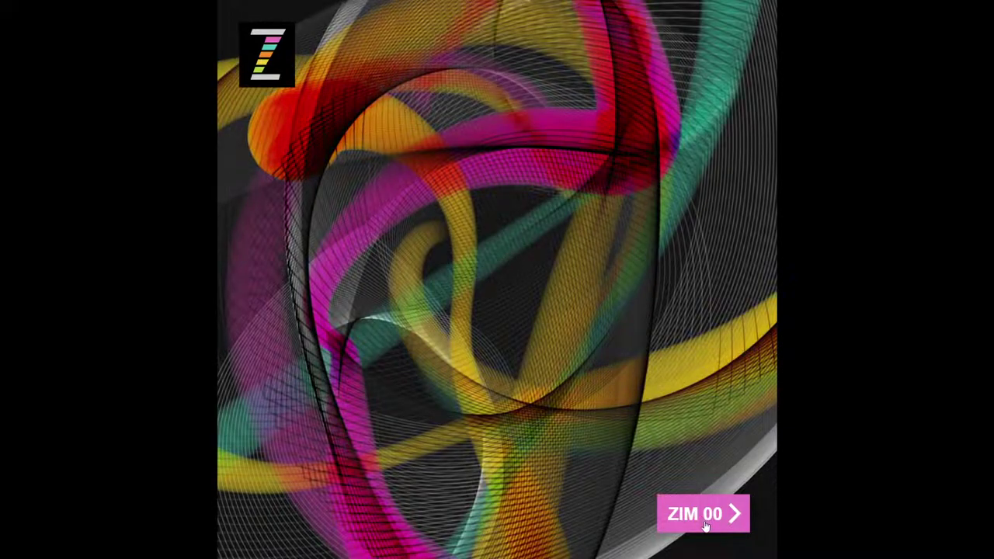
Return home, open the News page, and highlight the 'ONE-TEN' version range.
left_click(279, 67)
left_click(273, 142)
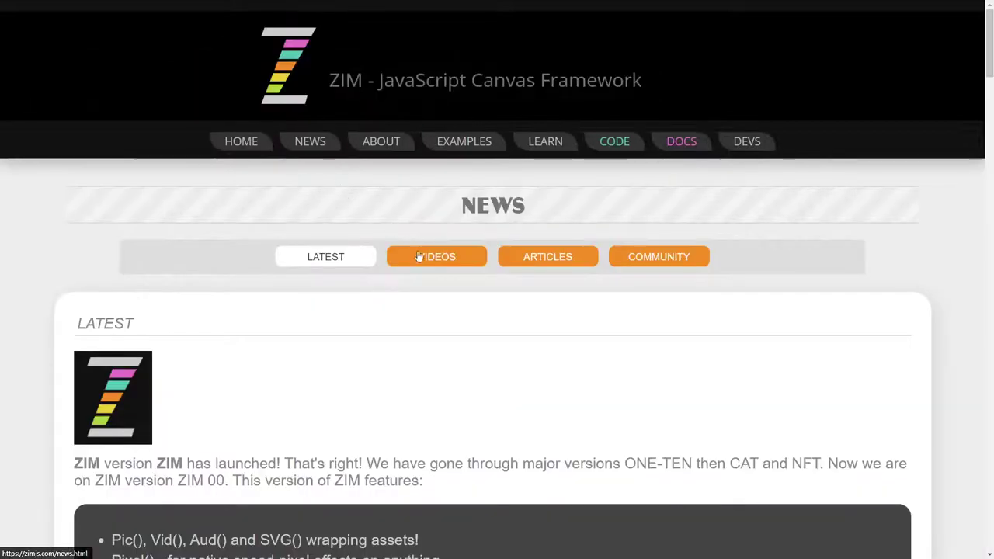
scroll(423, 261, "down", 3)
scroll(490, 272, "down", 3)
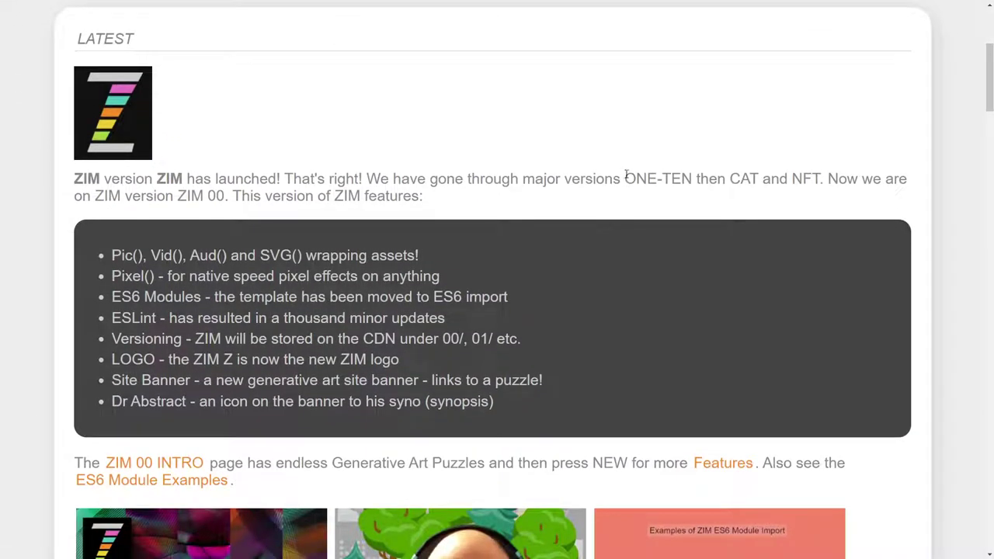
left_click_drag(625, 178, 691, 179)
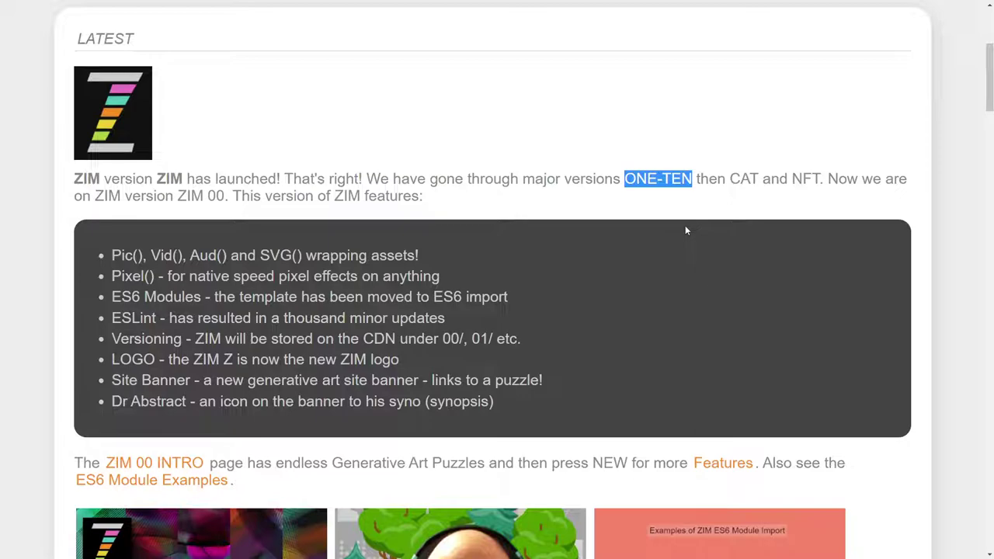
left_click(96, 196)
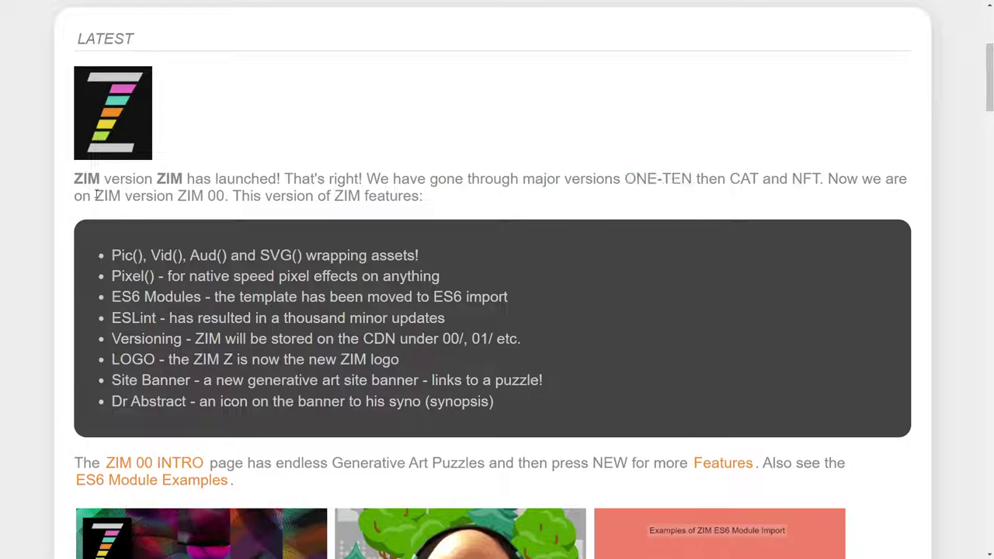
double_click(163, 179)
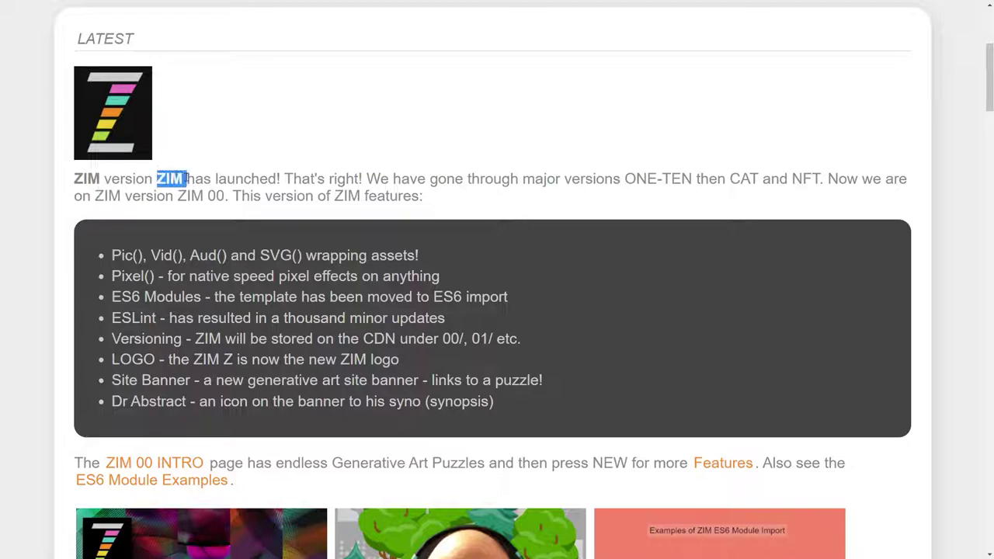
left_click_drag(626, 179, 692, 179)
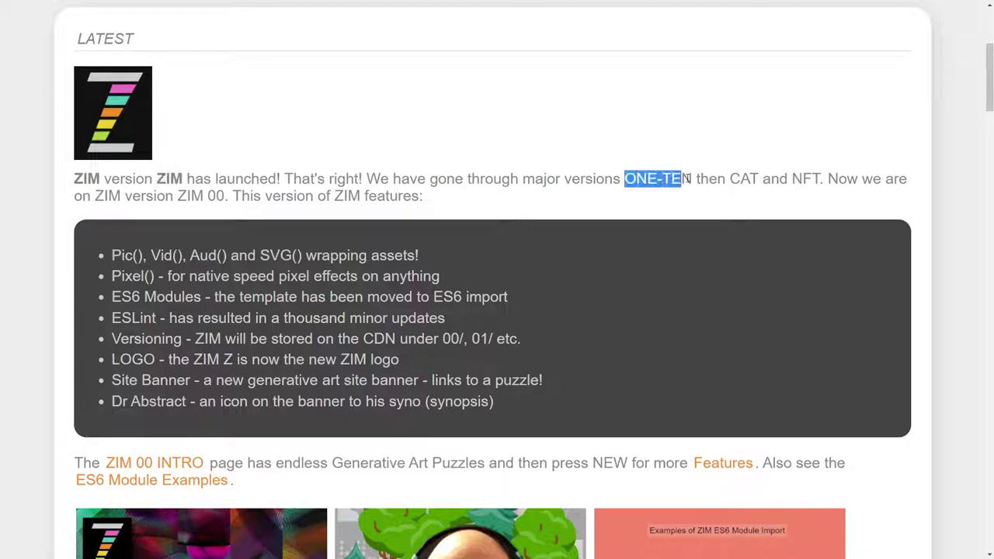
left_click(760, 176)
Highlight 'ZIM 00' and its parts in the announcement's version sentence.
double_click(164, 179)
double_click(211, 196)
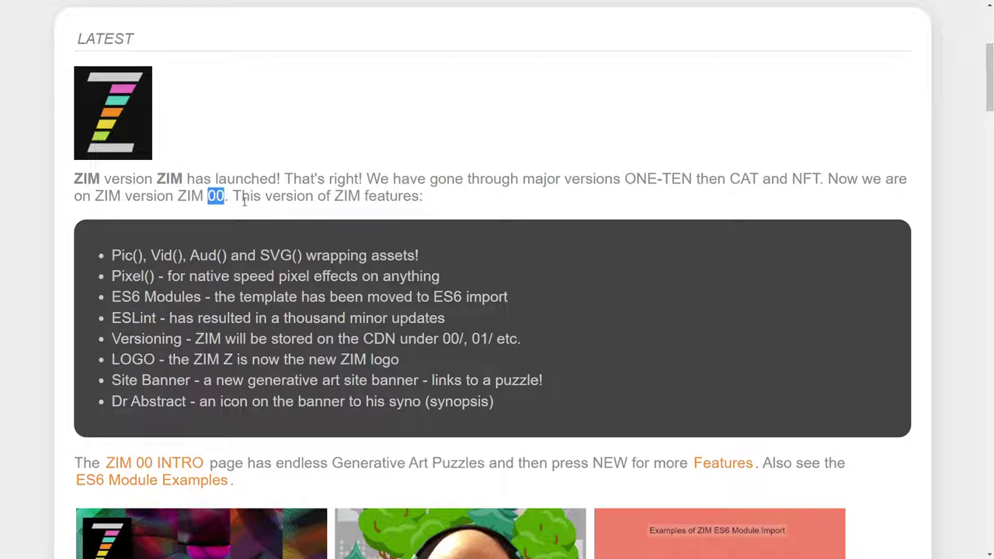
left_click_drag(178, 196, 224, 196)
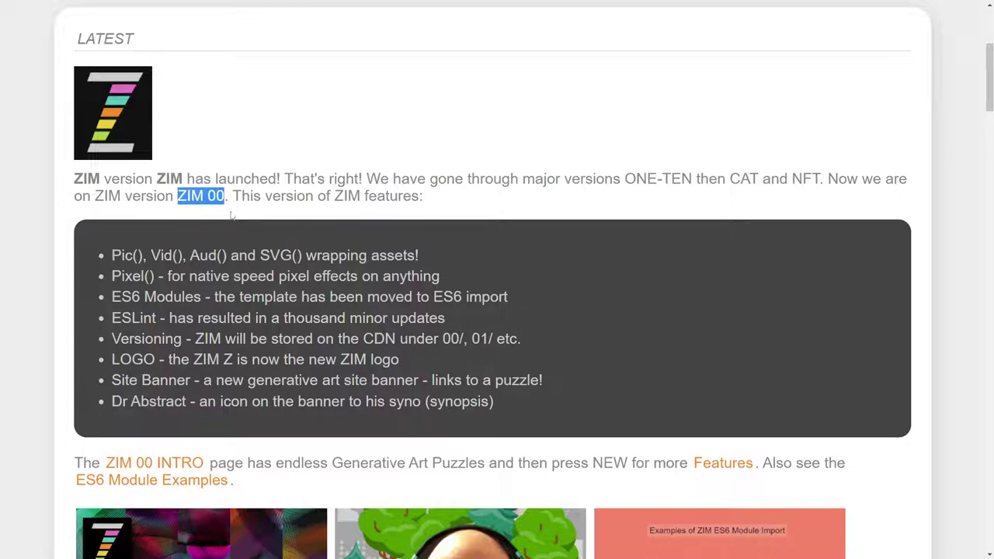
left_click(234, 214)
double_click(216, 196)
left_click(196, 197)
double_click(191, 196)
scroll(494, 198, "up", 5)
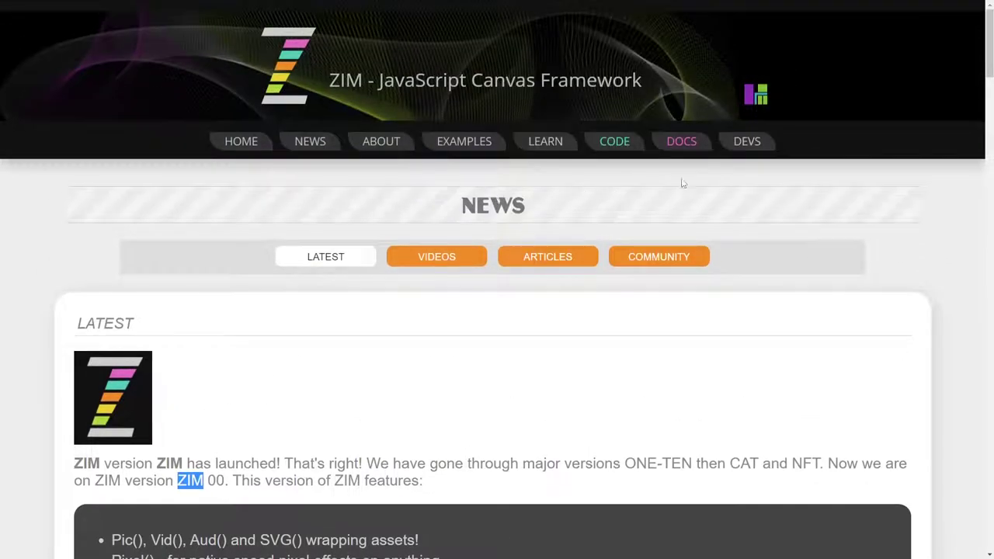
From Docs, open the Updates page and jump to the ZIM 00 changes section.
left_click(682, 141)
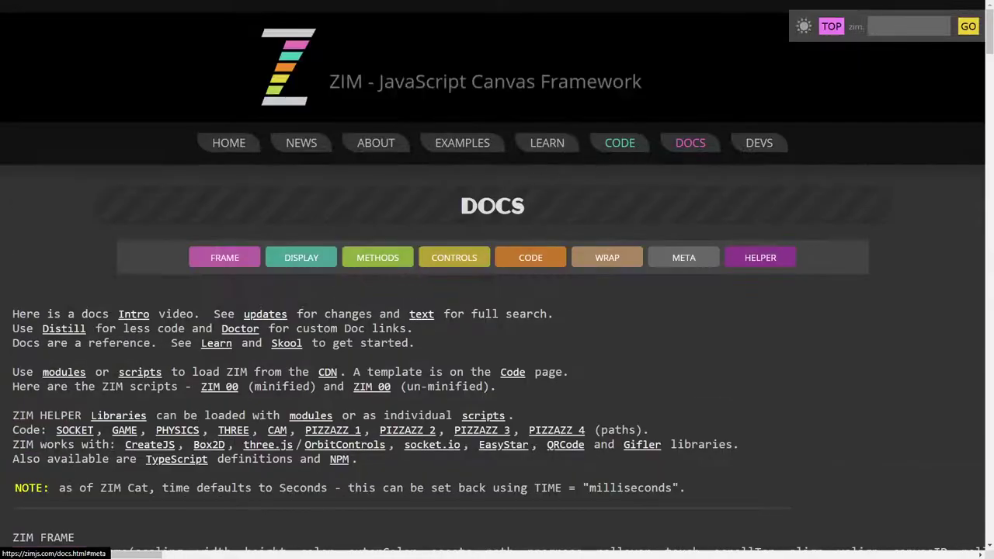
left_click(265, 314)
scroll(515, 243, "down", 3)
scroll(457, 237, "down", 3)
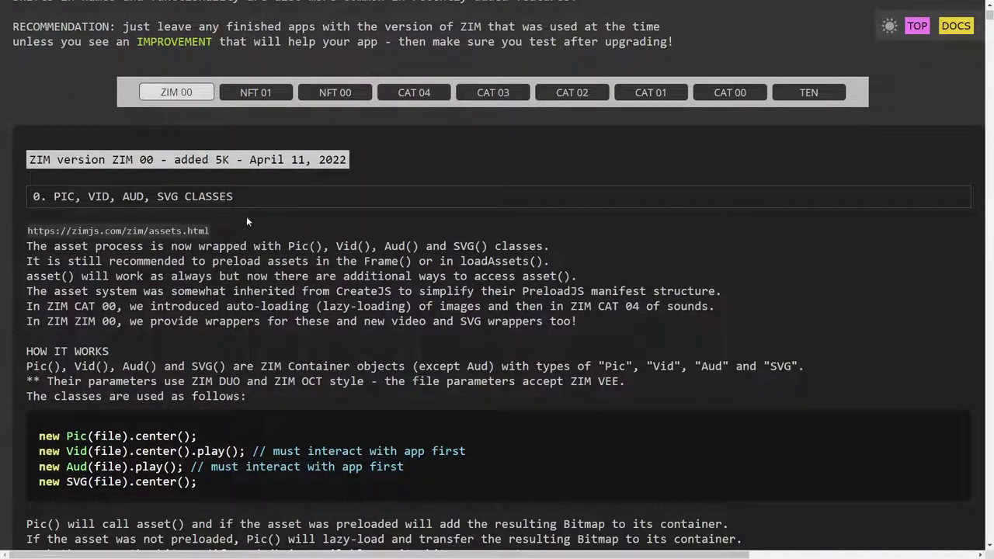
scroll(252, 223, "down", 5)
scroll(349, 222, "down", 4)
scroll(412, 222, "down", 4)
scroll(463, 220, "down", 4)
scroll(464, 221, "down", 5)
scroll(477, 214, "down", 5)
scroll(477, 215, "down", 3)
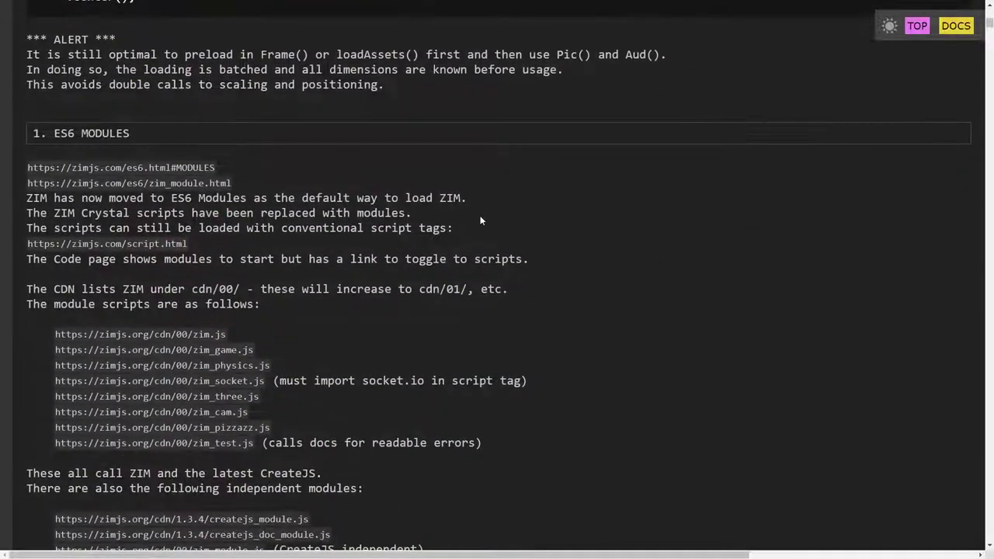
scroll(480, 221, "down", 5)
scroll(480, 221, "down", 5)
scroll(478, 218, "down", 5)
scroll(478, 218, "down", 5)
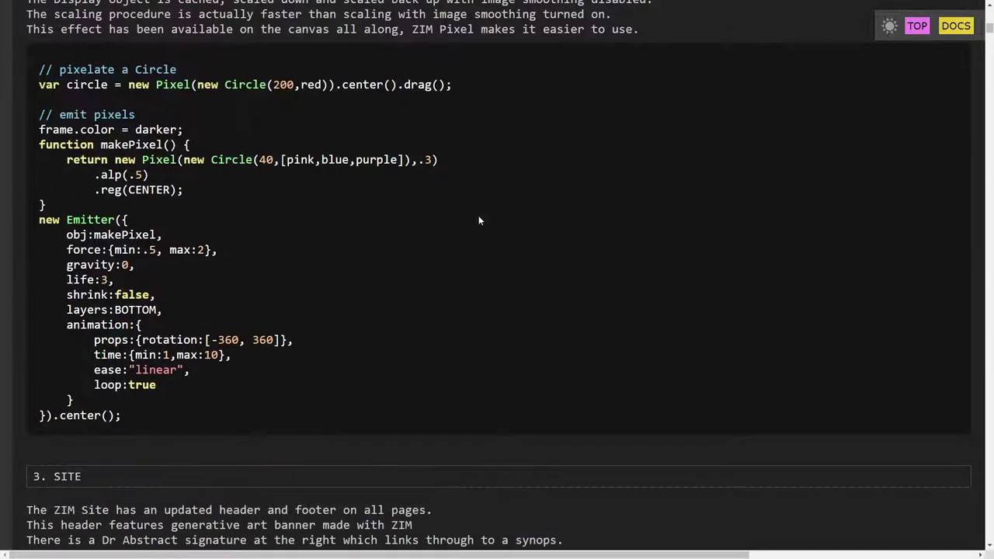
scroll(479, 215, "down", 5)
scroll(479, 215, "down", 5)
scroll(478, 215, "down", 5)
scroll(479, 215, "down", 5)
scroll(479, 215, "down", 5)
scroll(479, 215, "down", 5)
scroll(479, 215, "down", 5)
scroll(478, 215, "down", 4)
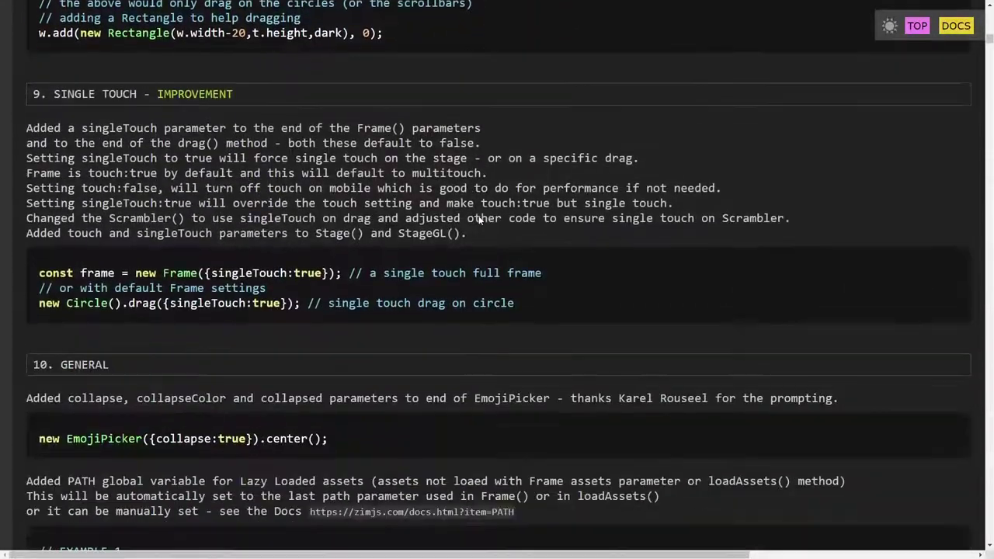
scroll(479, 218, "down", 5)
scroll(478, 215, "down", 4)
scroll(478, 215, "down", 2)
scroll(479, 215, "down", 4)
scroll(478, 216, "down", 5)
scroll(478, 216, "down", 3)
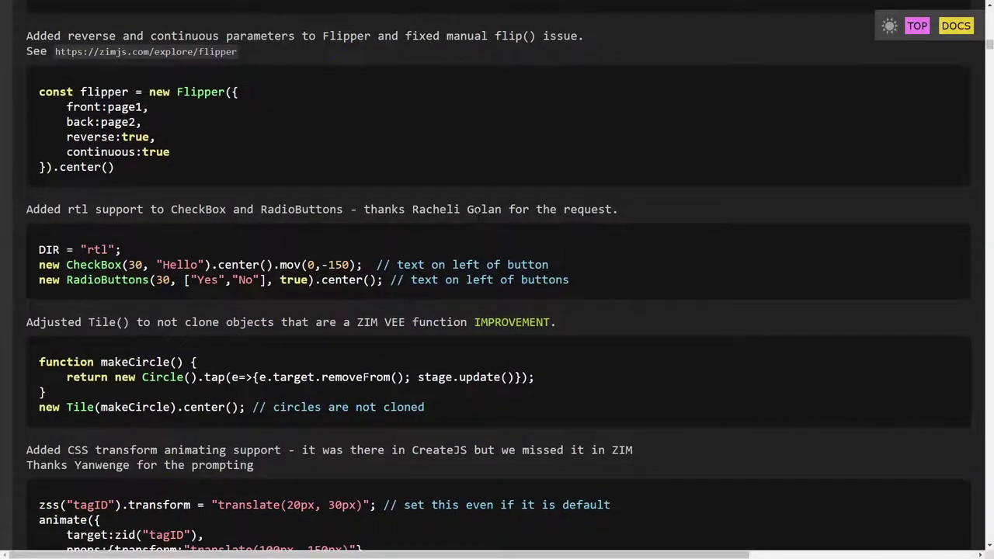
scroll(291, 360, "down", 4)
scroll(291, 361, "down", 2)
scroll(292, 361, "down", 1)
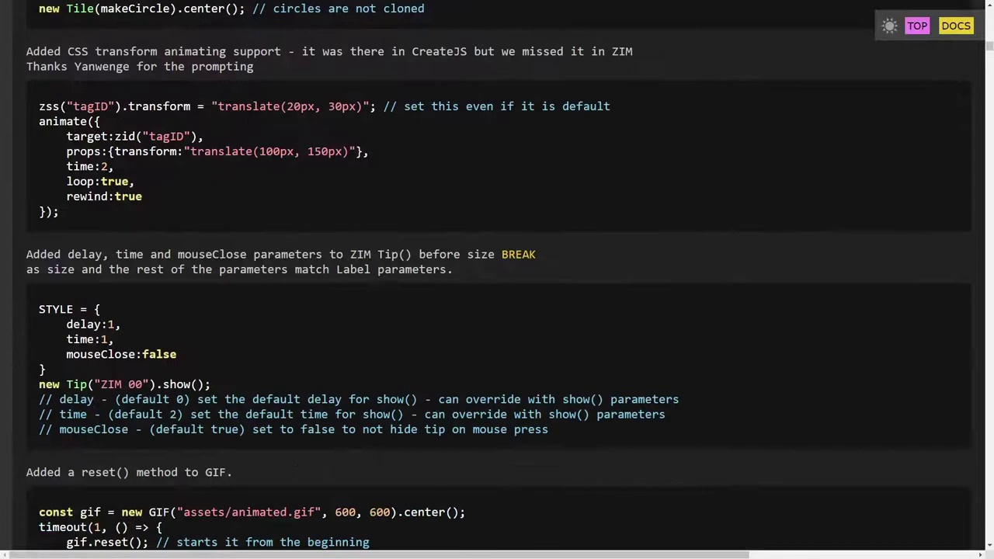
scroll(292, 360, "down", 4)
scroll(420, 299, "down", 4)
scroll(420, 299, "down", 3)
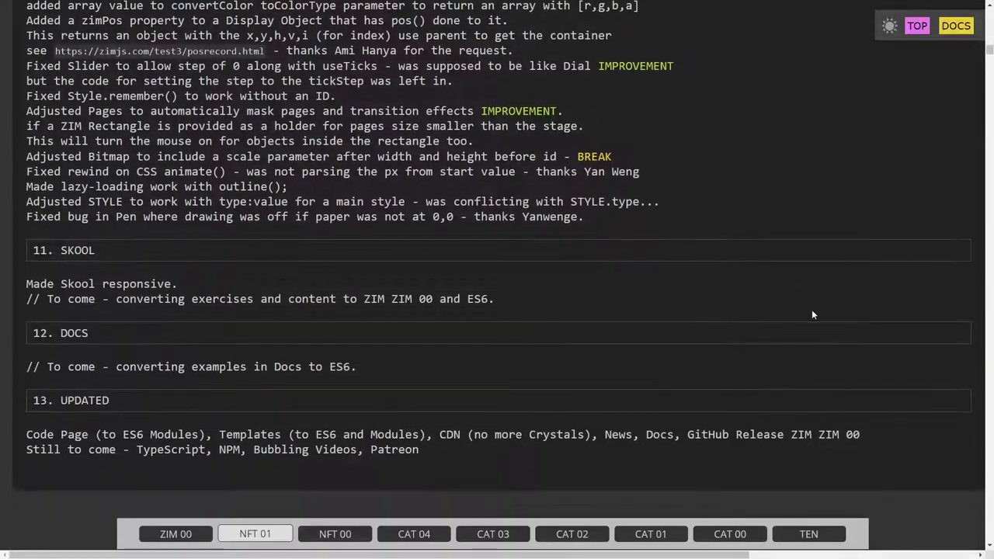
scroll(767, 314, "down", 2)
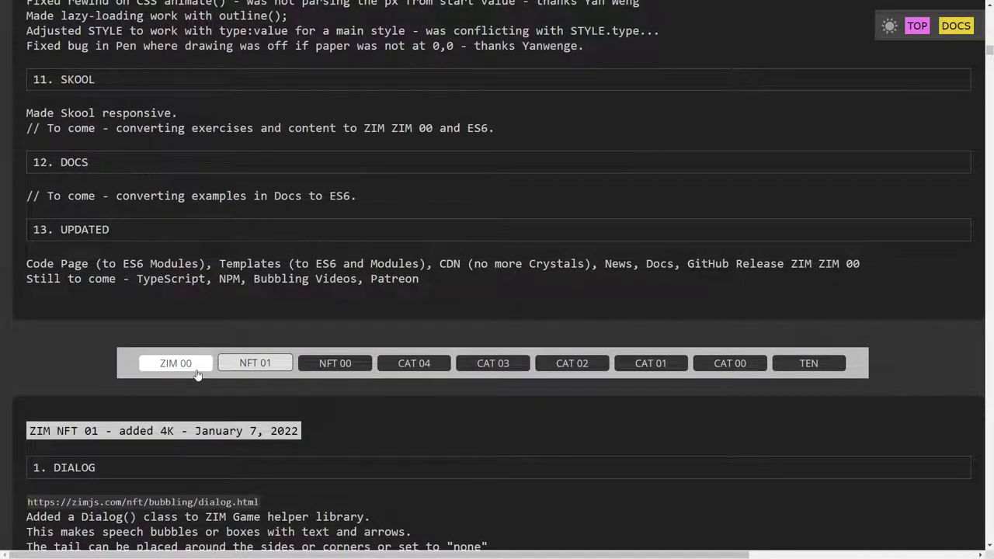
left_click(176, 363)
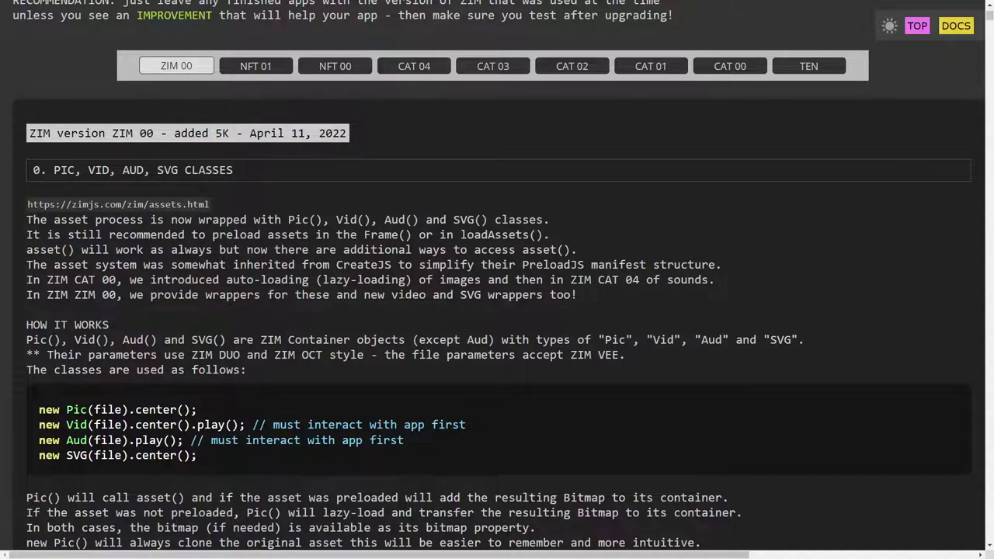
scroll(671, 284, "up", 8)
scroll(671, 284, "up", 3)
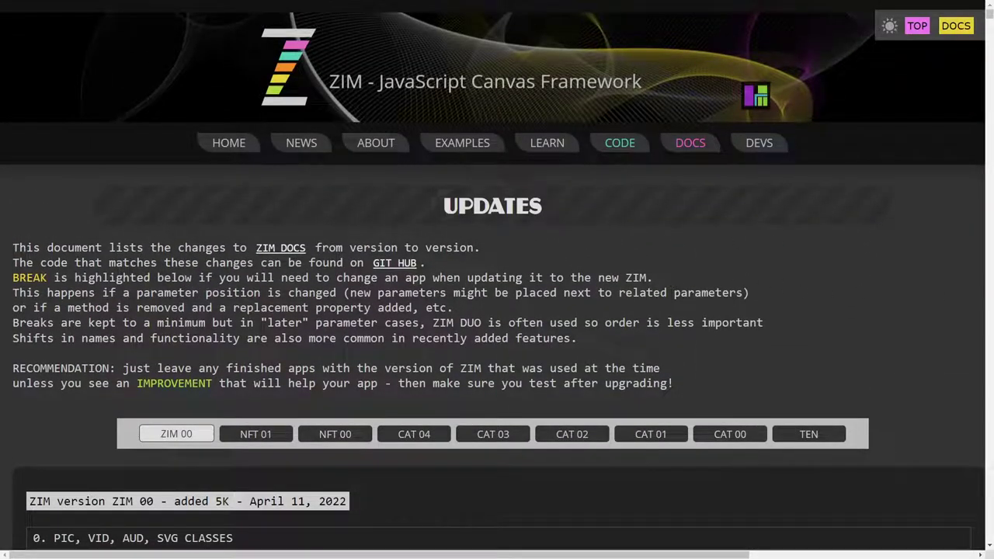